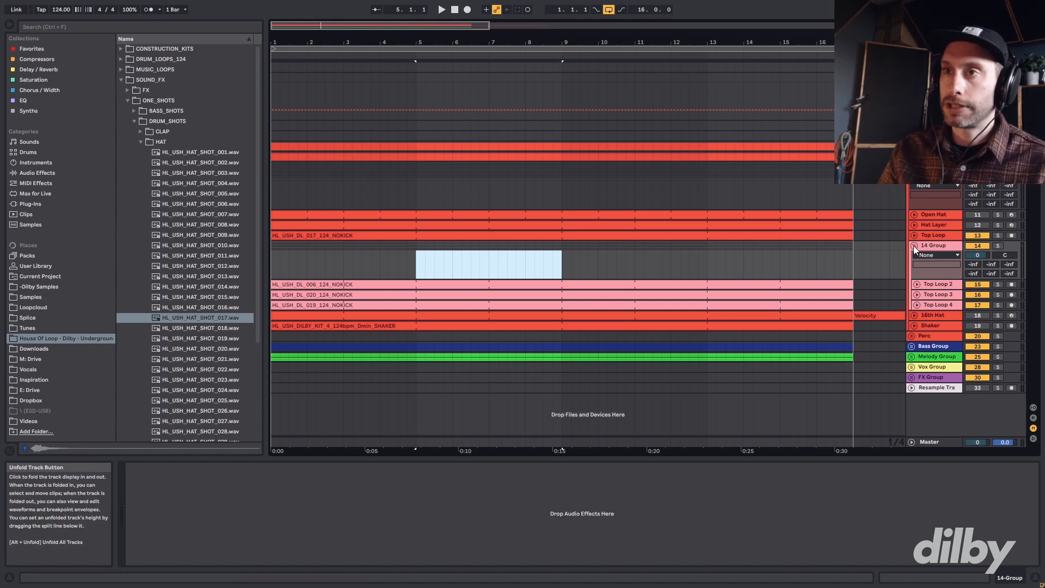
- Play the arrangement from bar 5 while toggling the DRUM BUS audio effect rack to hear its effect on the drums
{"action": "left_click", "coordinate": [417, 267]}
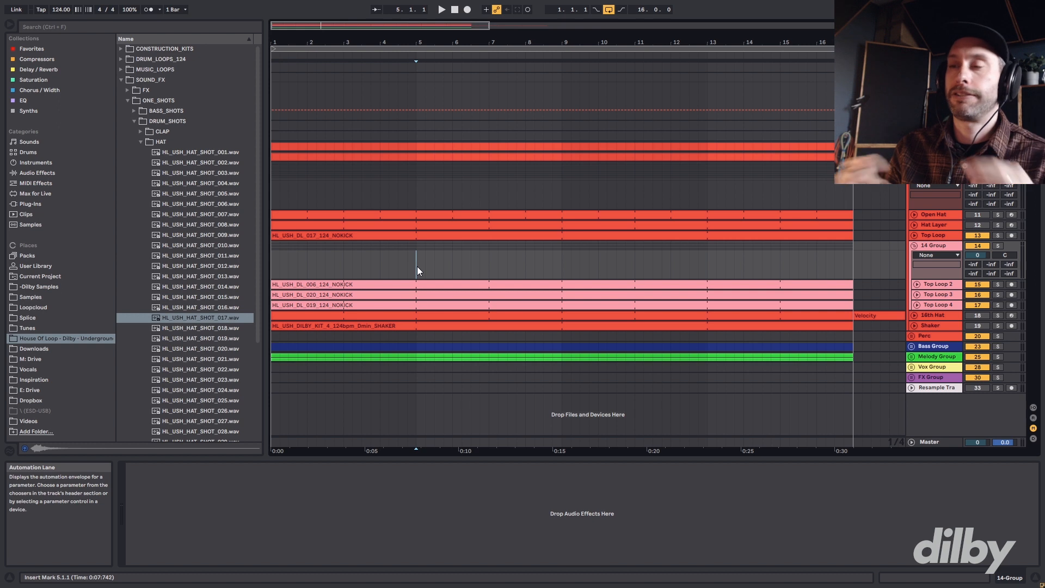
{"action": "left_click", "coordinate": [924, 236]}
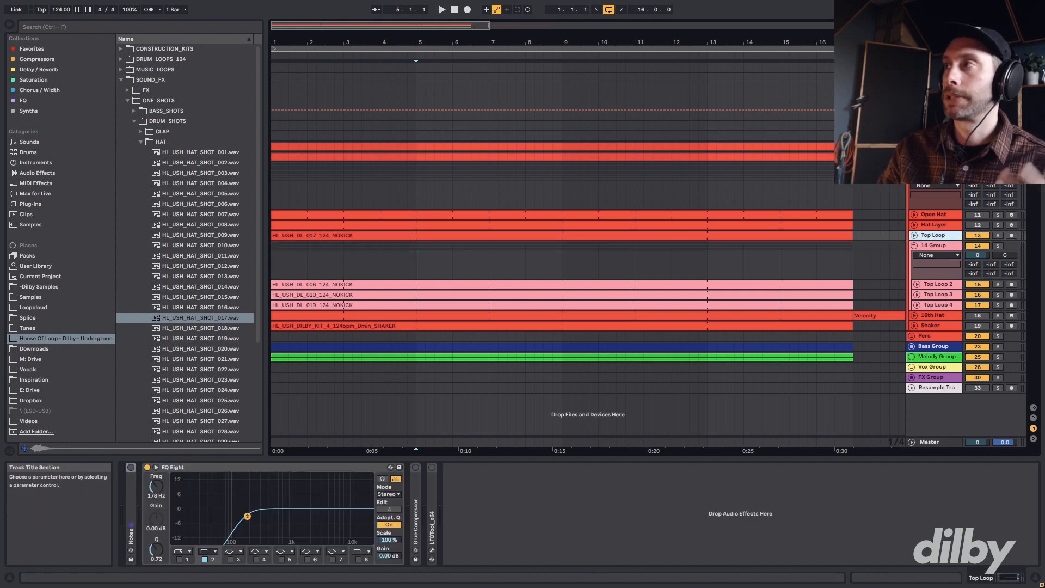
{"action": "left_click", "coordinate": [929, 78]}
{"action": "key", "text": "space"}
{"action": "left_click", "coordinate": [132, 468]}
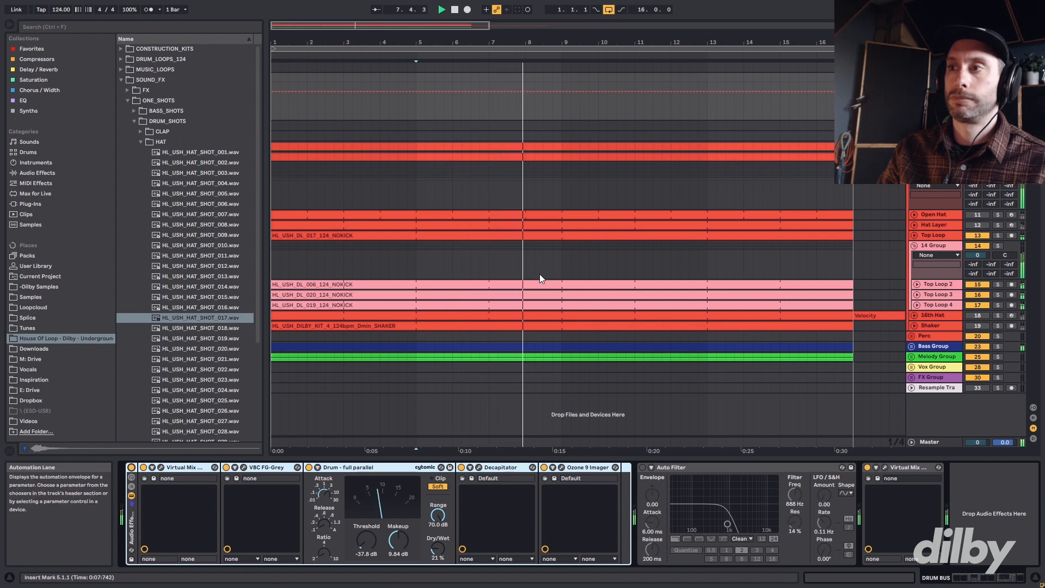
{"action": "key", "text": "space"}
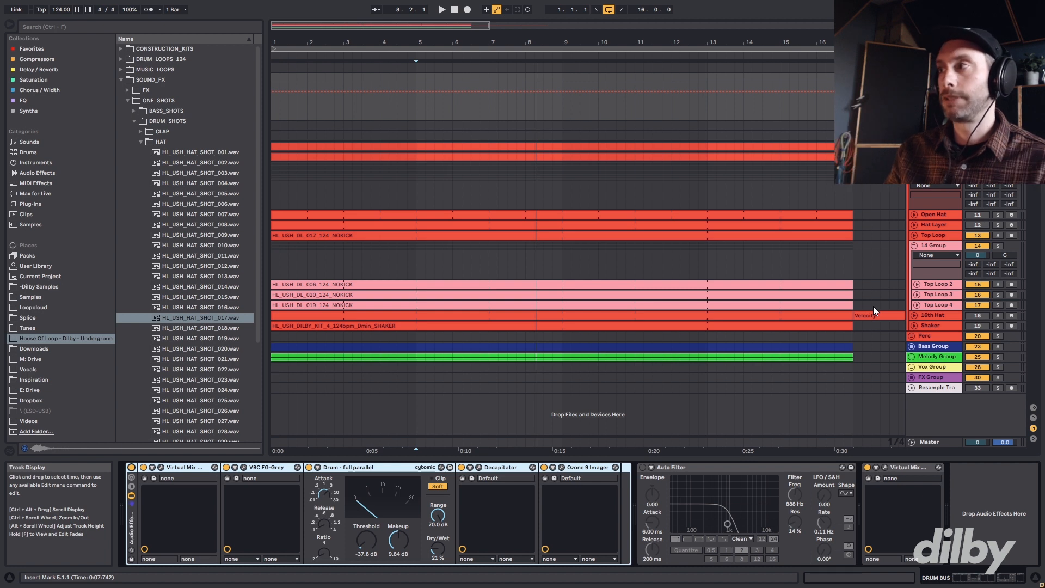
- Fold the 14 Group and mute it together with the Top Loop track
{"action": "left_click", "coordinate": [915, 245]}
{"action": "left_click", "coordinate": [972, 246]}
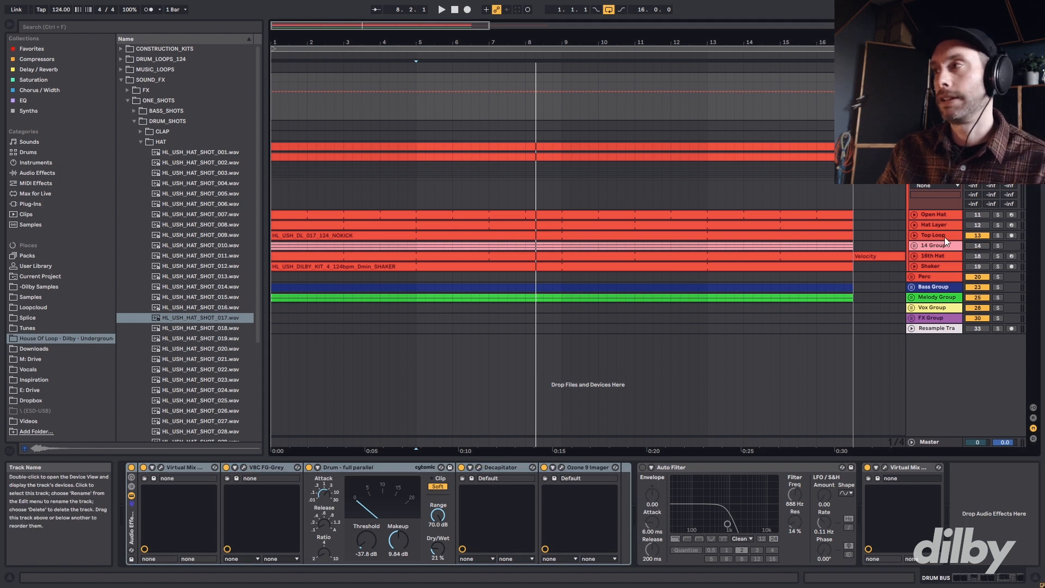
{"action": "left_click", "coordinate": [970, 236]}
- Activate the Open Hat and Hat Layer tracks and play them with the rest of the groove
{"action": "left_click", "coordinate": [978, 215]}
{"action": "left_click", "coordinate": [979, 225]}
{"action": "key", "text": "space"}
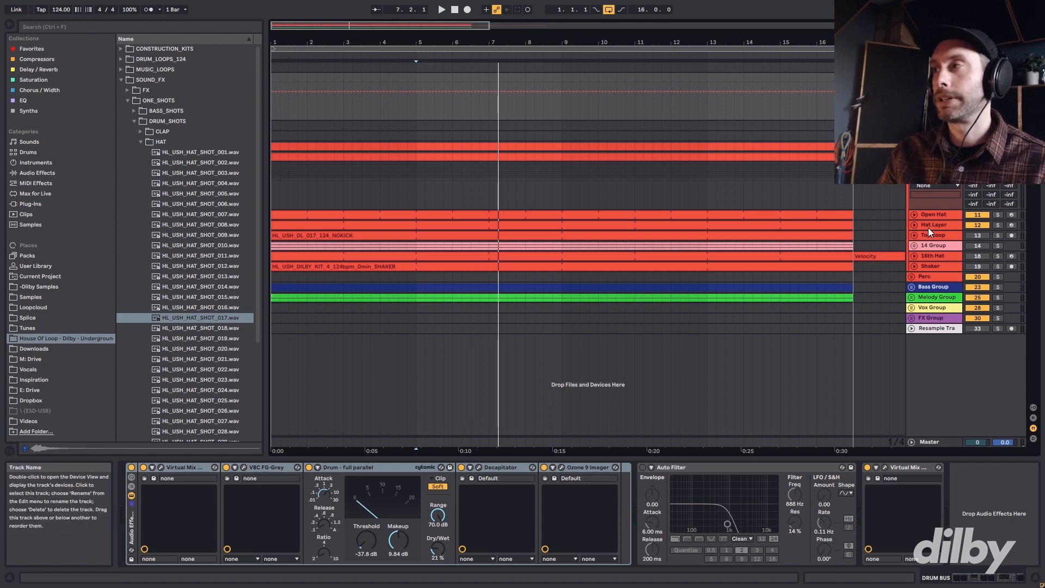
- Set the Open Hat track volume to -12.5 dB, check it in playback and fold the track again
{"action": "left_click", "coordinate": [914, 216]}
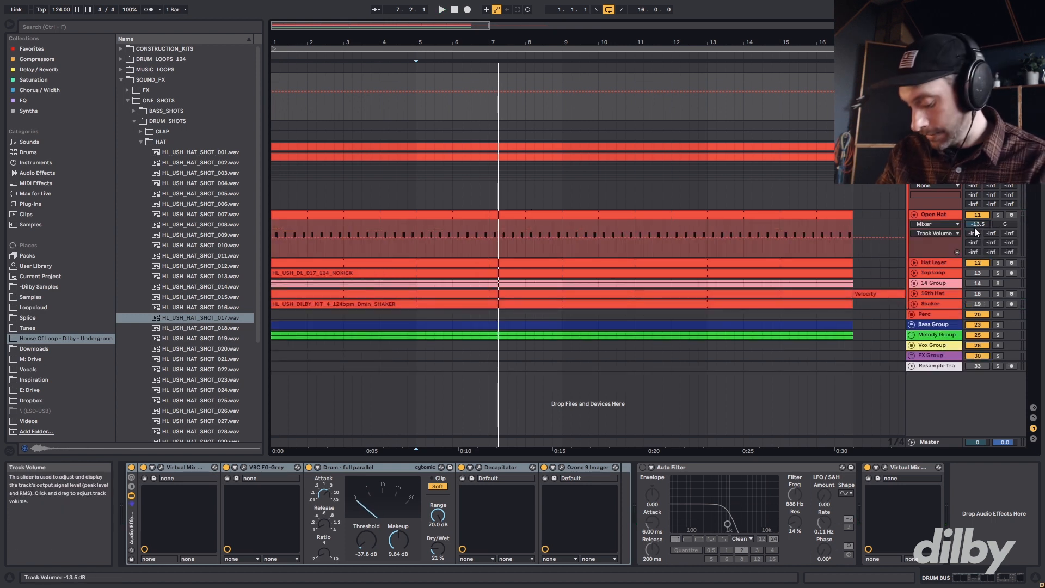
{"action": "key", "text": "space"}
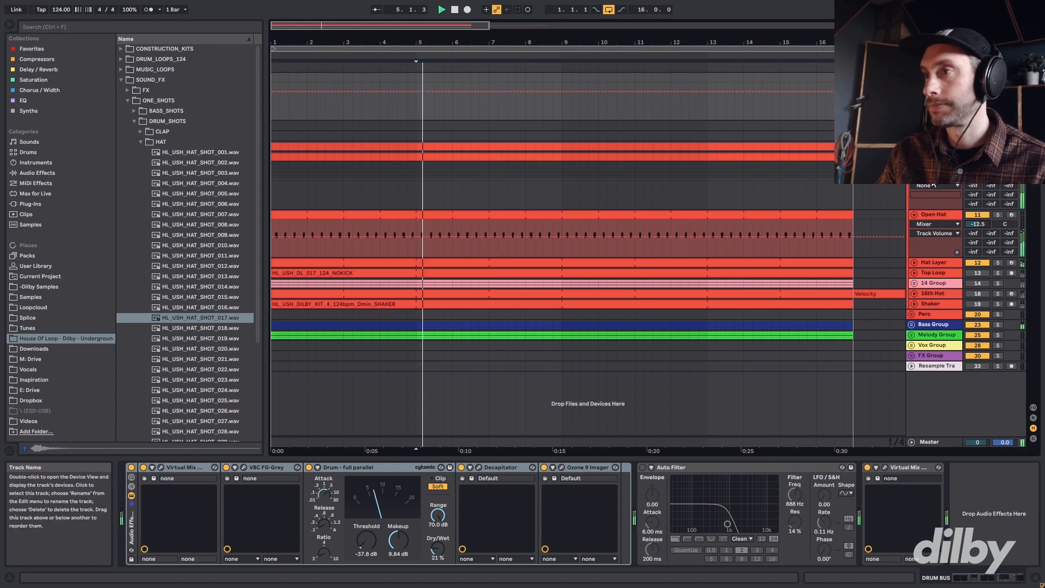
{"action": "left_click", "coordinate": [914, 214]}
{"action": "left_click", "coordinate": [912, 169]}
{"action": "key", "text": "space"}
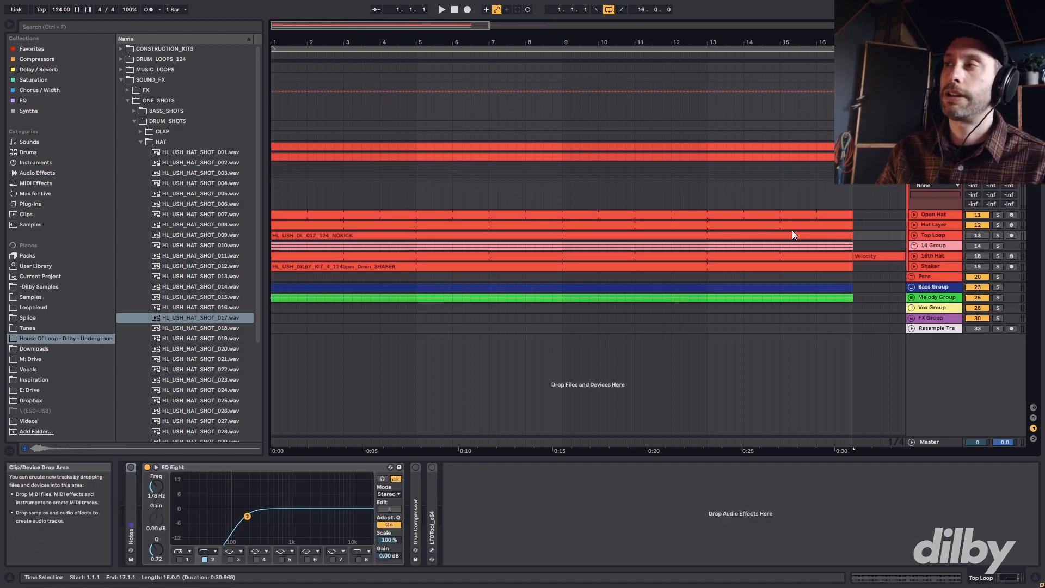
- Activate the Top Loop track, play the arrangement from bar 1 and unfold the track to show its volume
{"action": "left_click", "coordinate": [936, 236]}
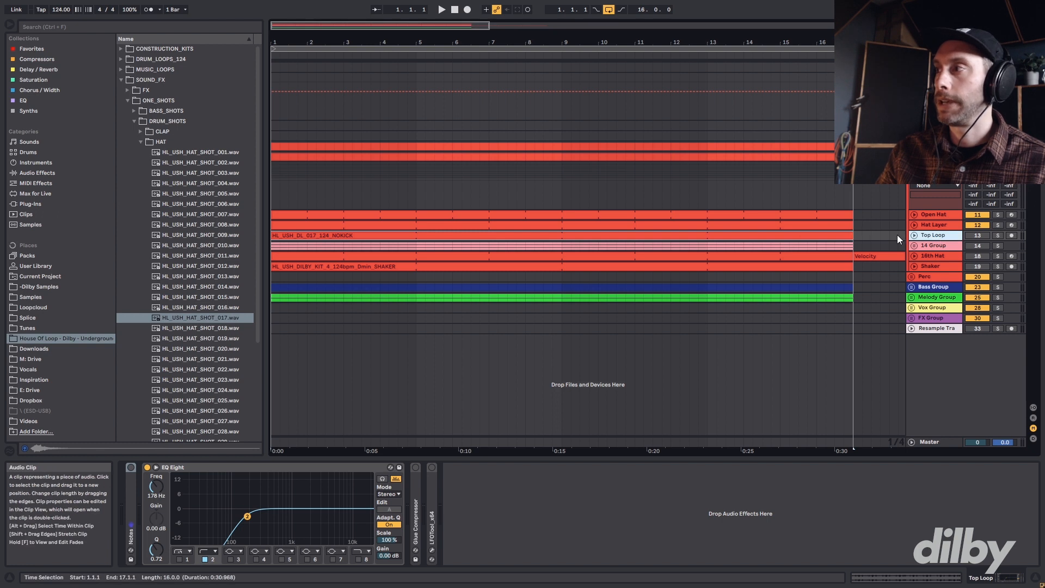
{"action": "key", "text": "space"}
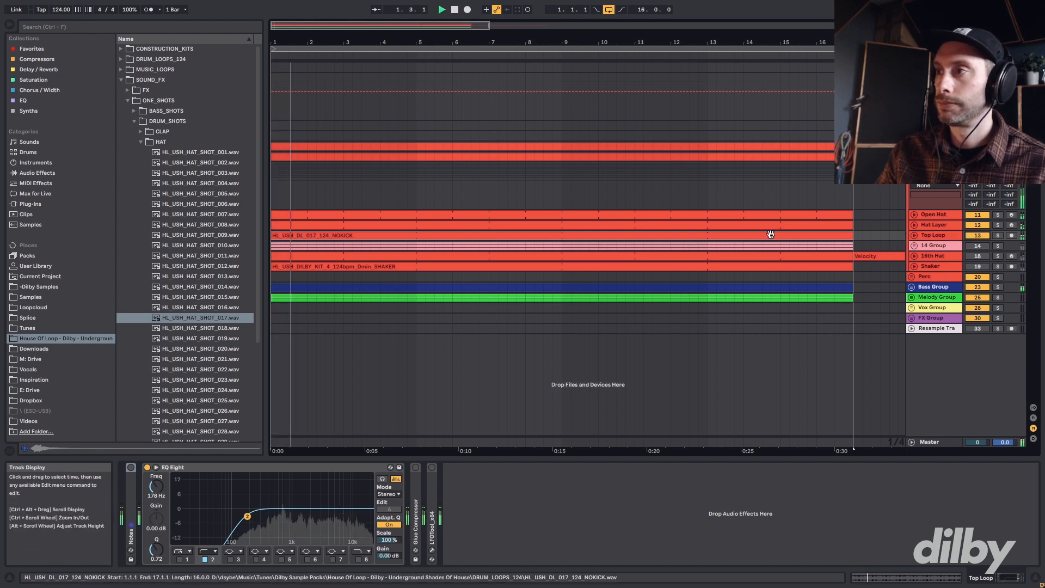
{"action": "left_click", "coordinate": [914, 235]}
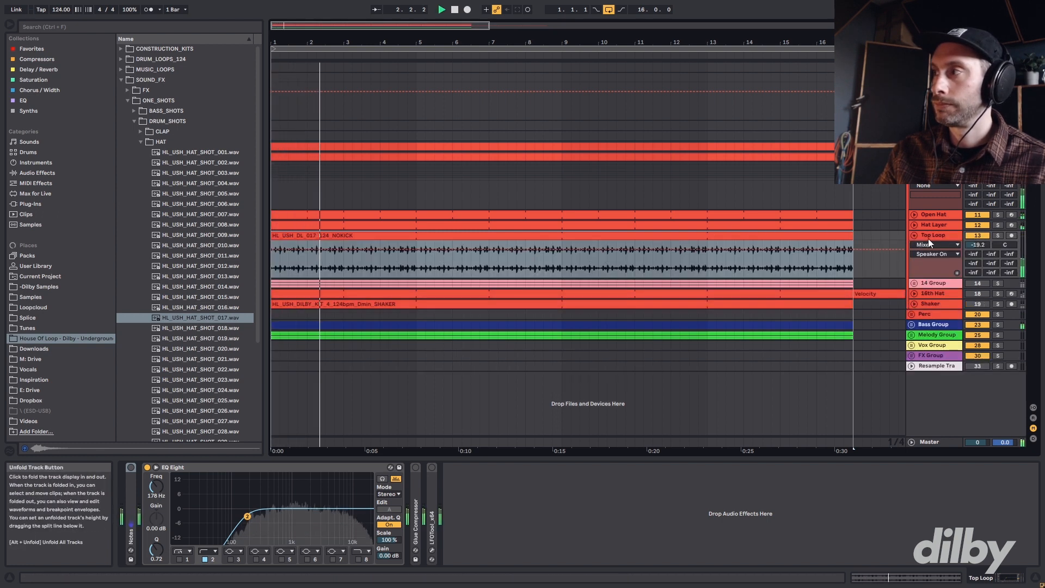
{"action": "left_click", "coordinate": [975, 248]}
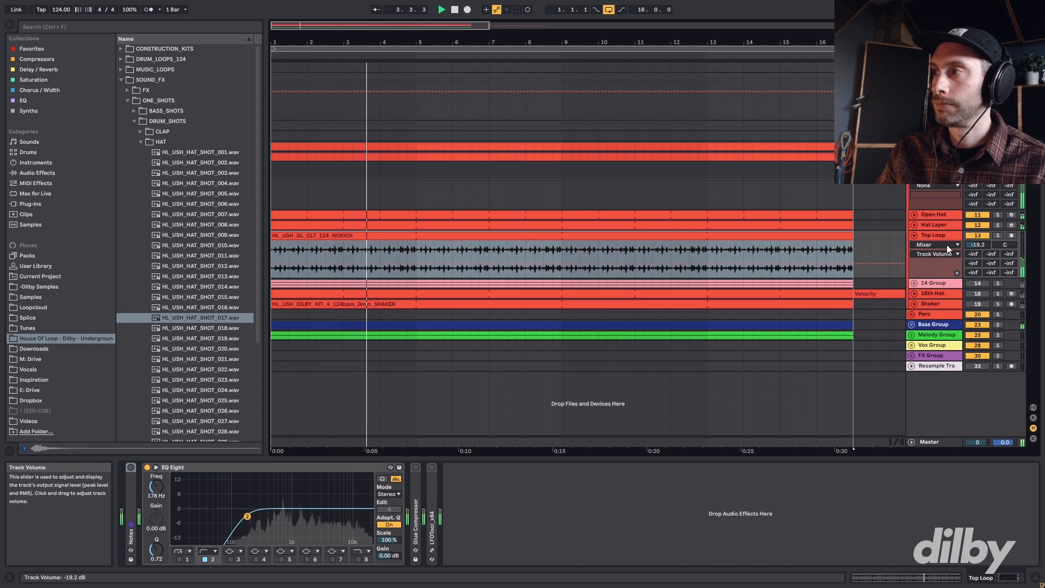
- Set the Top Loop clip's transient envelope to 65 and the track volume to -18.2 dB, folding the track when done
{"action": "double_click", "coordinate": [490, 235]}
{"action": "left_click_drag", "start_coordinate": [241, 488], "coordinate": [240, 495]}
{"action": "key", "text": "space"}
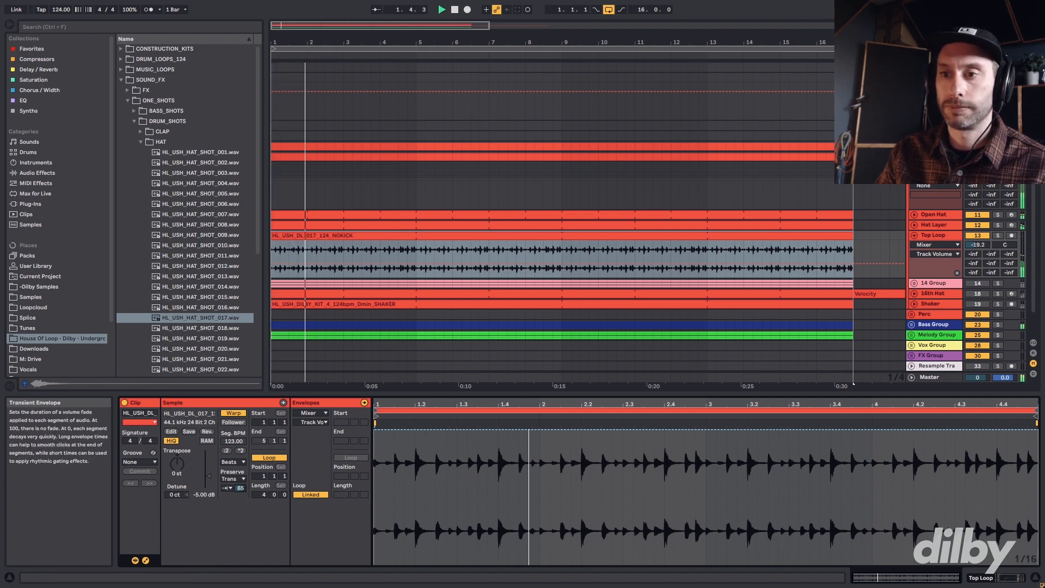
{"action": "left_click_drag", "start_coordinate": [976, 247], "coordinate": [976, 244]}
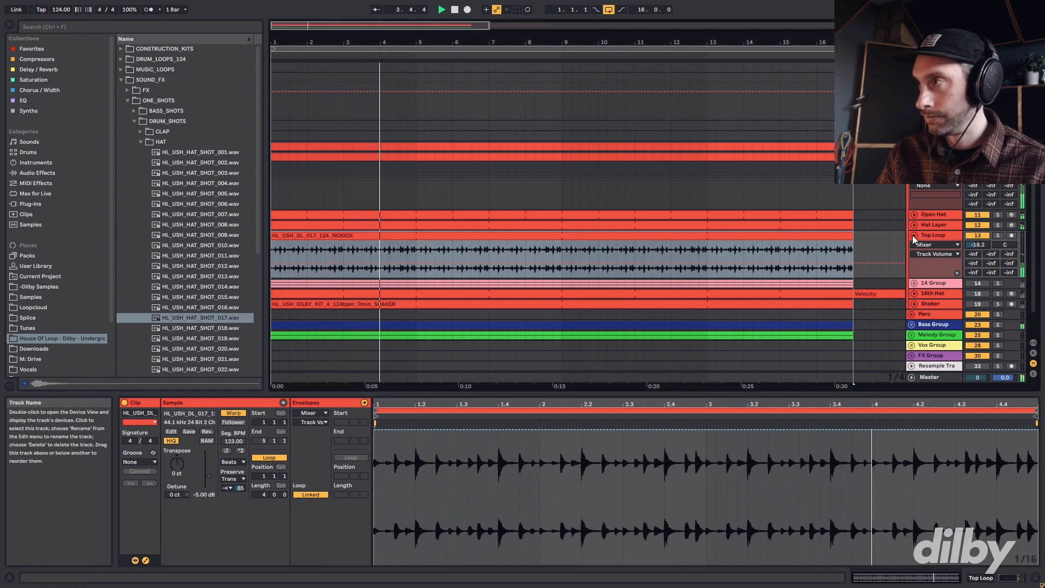
{"action": "left_click", "coordinate": [915, 235]}
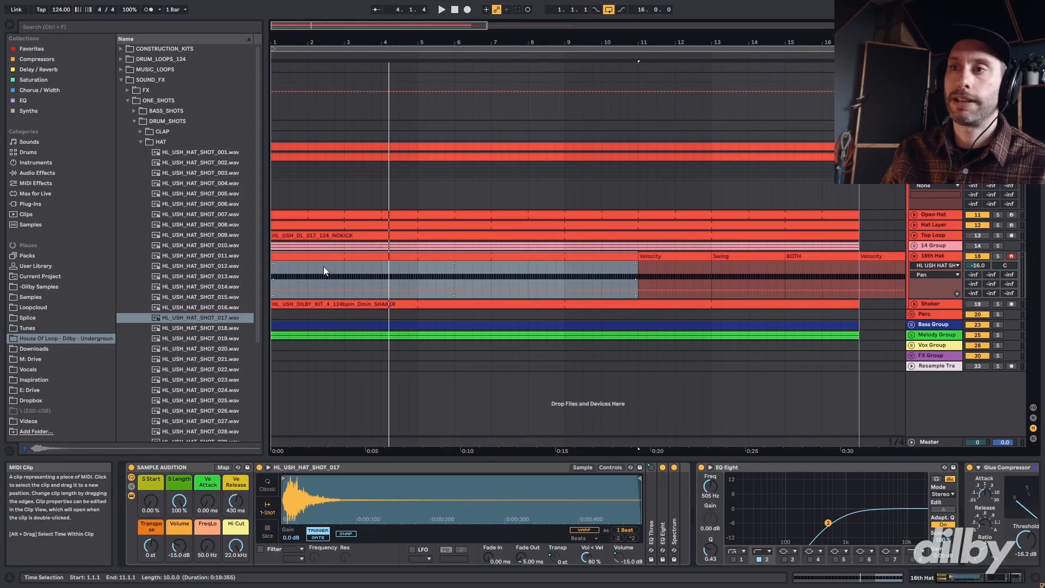
- Open the first 16th Hat clip and compare playback with the 16th Hat track muted and active
{"action": "double_click", "coordinate": [390, 270]}
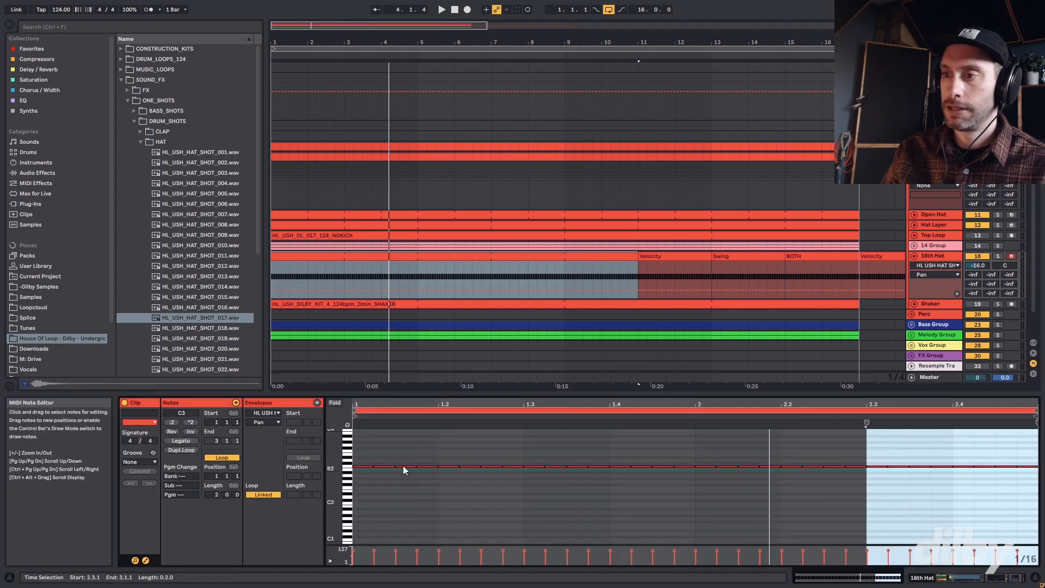
{"action": "key", "text": "space"}
{"action": "left_click", "coordinate": [981, 259]}
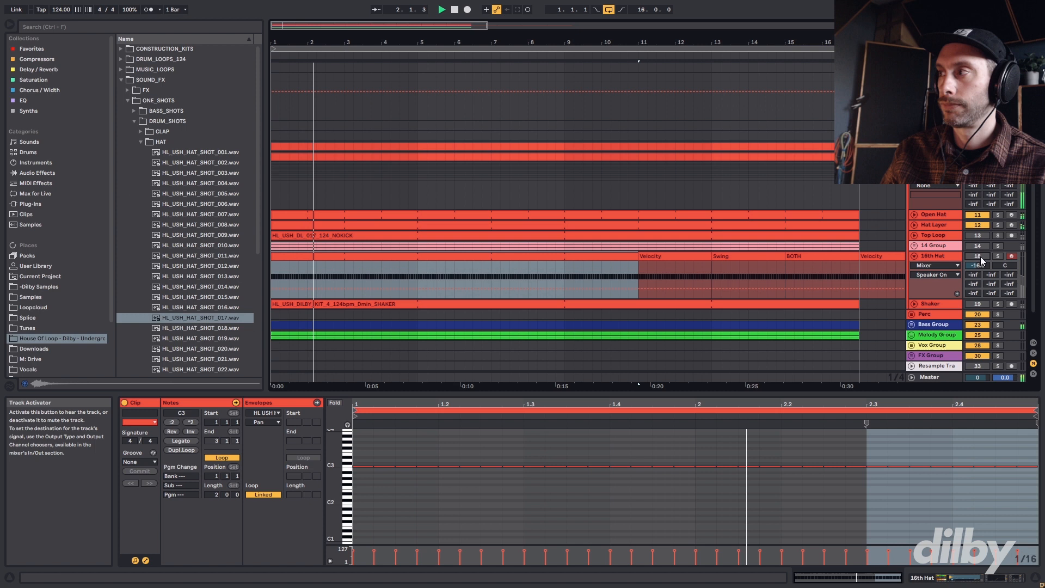
{"action": "left_click", "coordinate": [981, 259]}
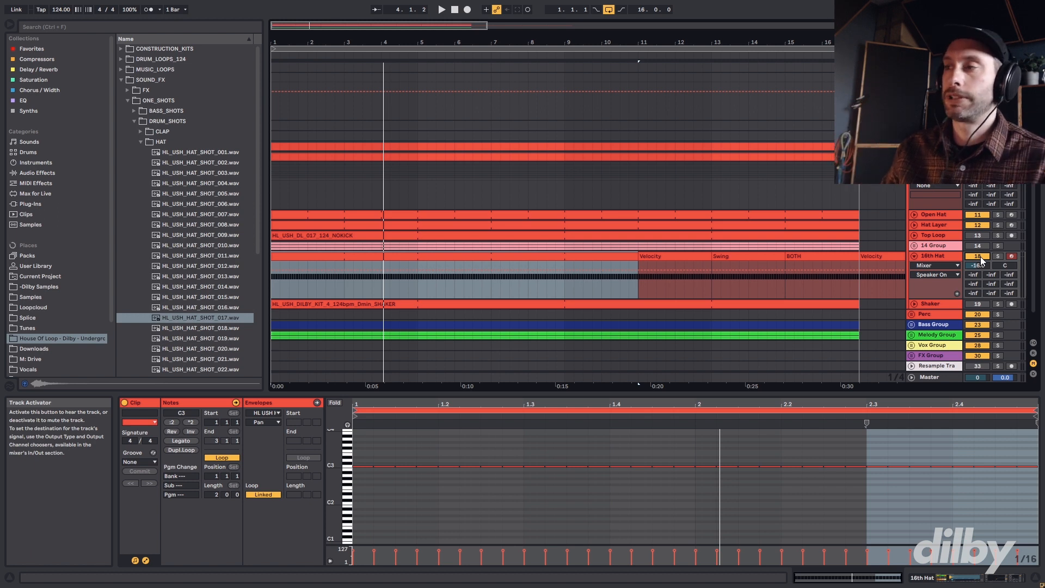
- Inspect the groove choices of the Swing clip on the 16th Hat track and play the clip from bar 11
{"action": "left_click", "coordinate": [663, 257]}
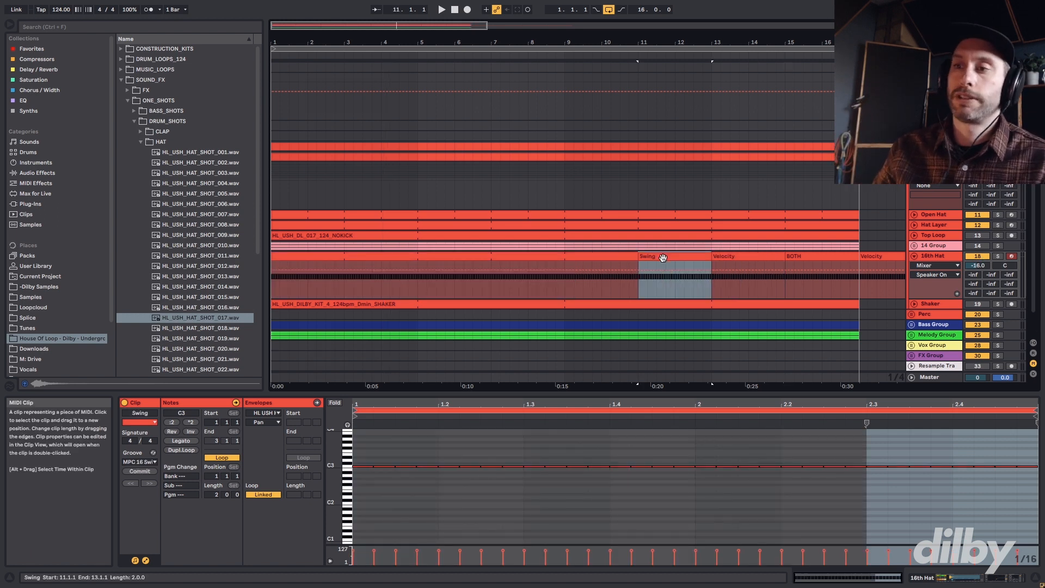
{"action": "left_click", "coordinate": [154, 462]}
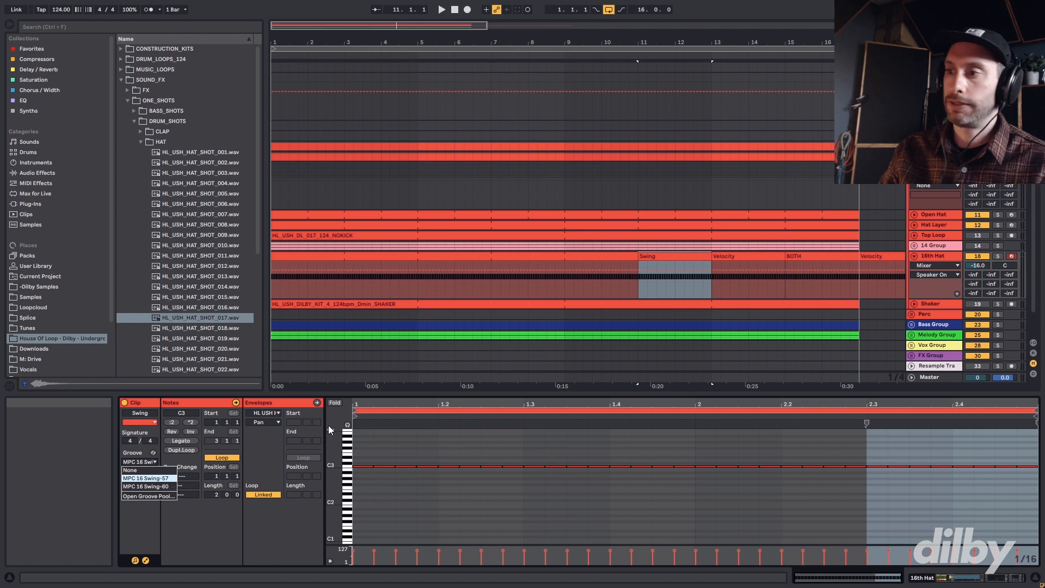
{"action": "key", "text": "space"}
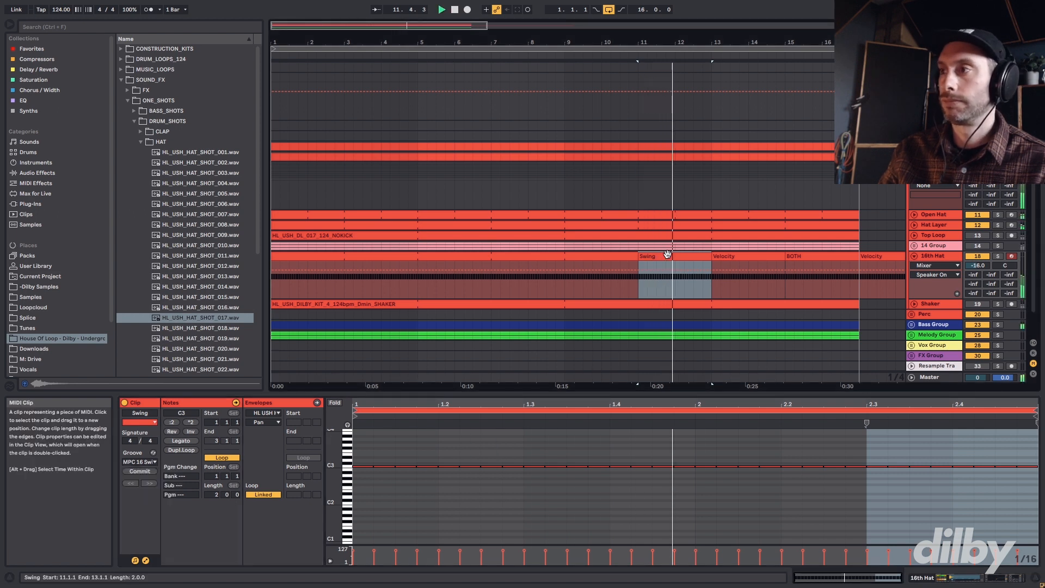
{"action": "key", "text": "space"}
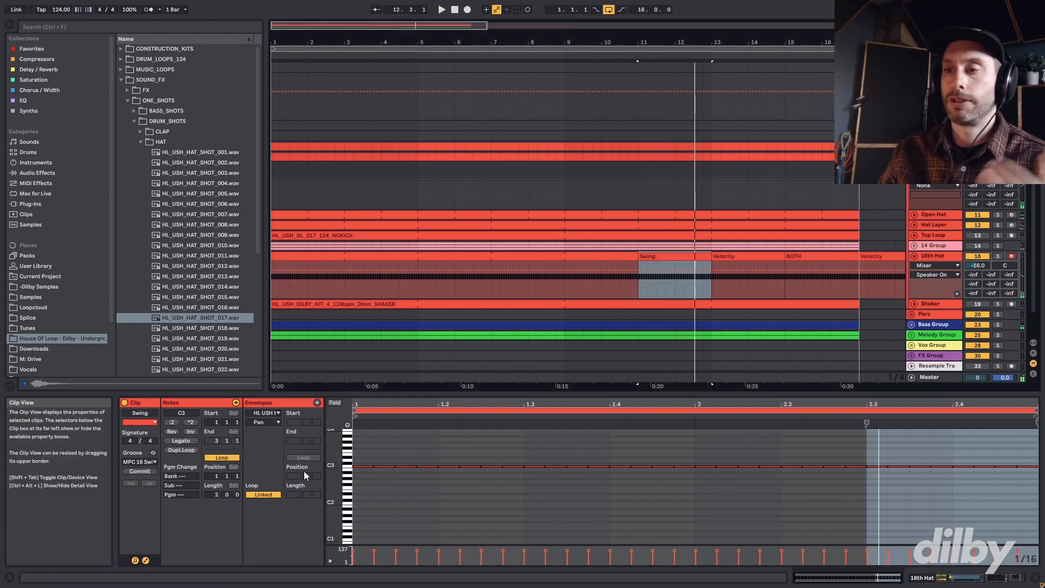
- Commit the Swing clip's groove to its notes with the note row enlarged, and undo the commit
{"action": "mouse_move", "coordinate": [340, 461]}
{"action": "left_mouse_down"}
{"action": "mouse_move", "coordinate": [349, 460]}
{"action": "mouse_move", "coordinate": [339, 502]}
{"action": "mouse_move", "coordinate": [338, 468]}
{"action": "left_mouse_up"}
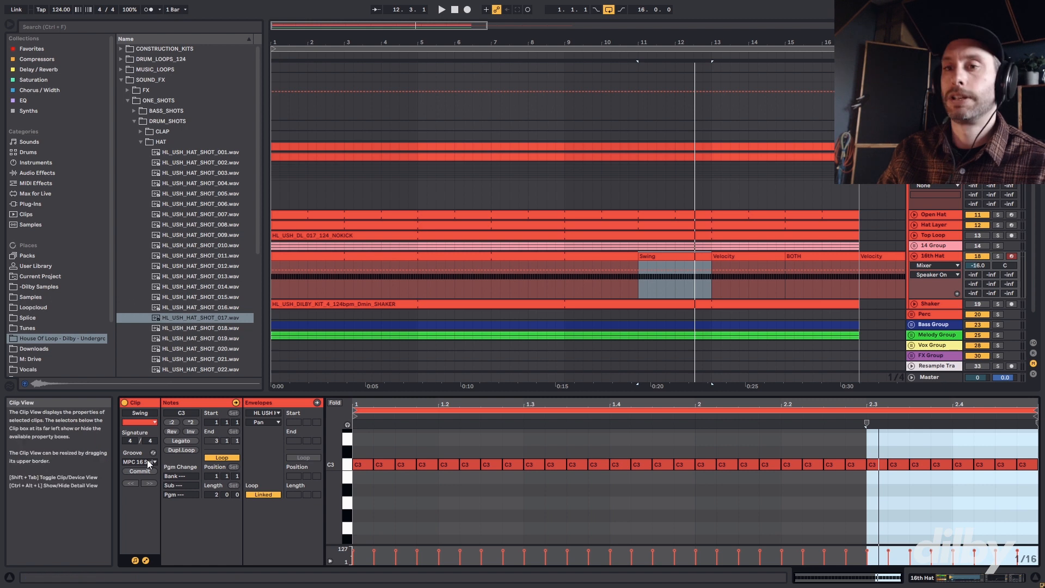
{"action": "left_click", "coordinate": [145, 472]}
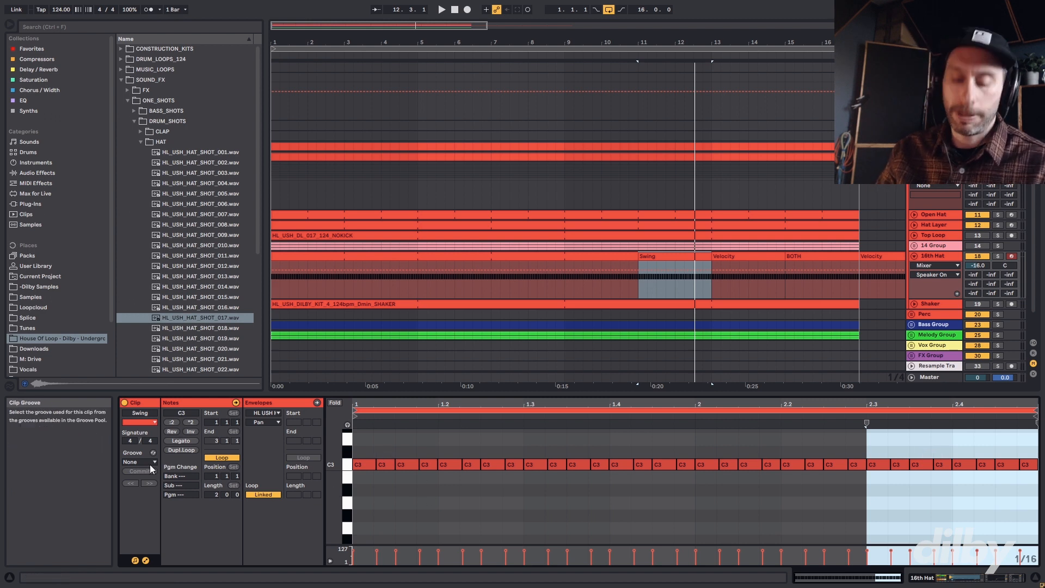
{"action": "key", "text": "ctrl+z"}
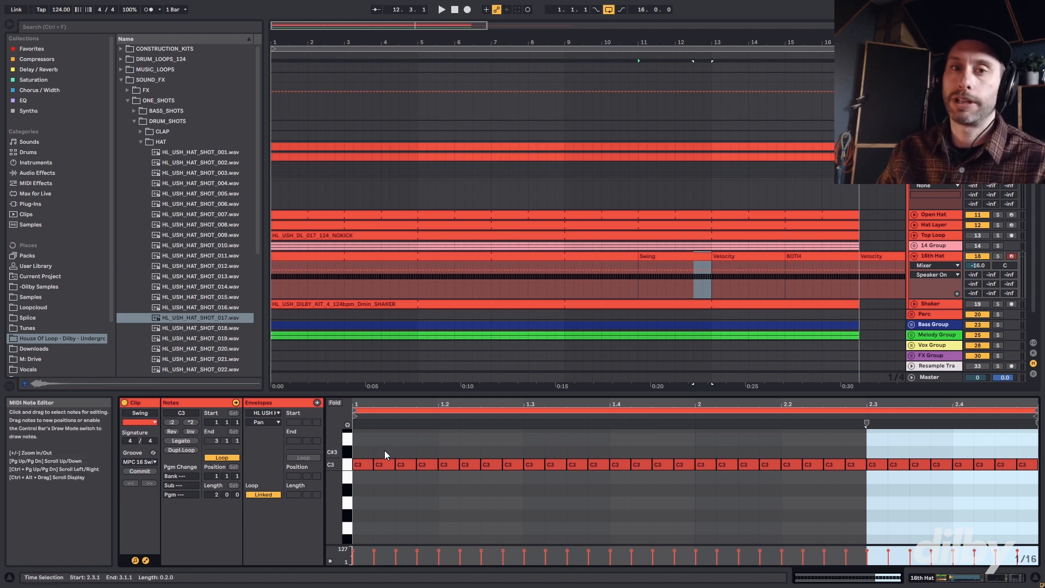
- Audition the Velocity clip at bar 13 and the BOTH clip at bar 15 on the 16th Hat track
{"action": "left_click", "coordinate": [675, 257]}
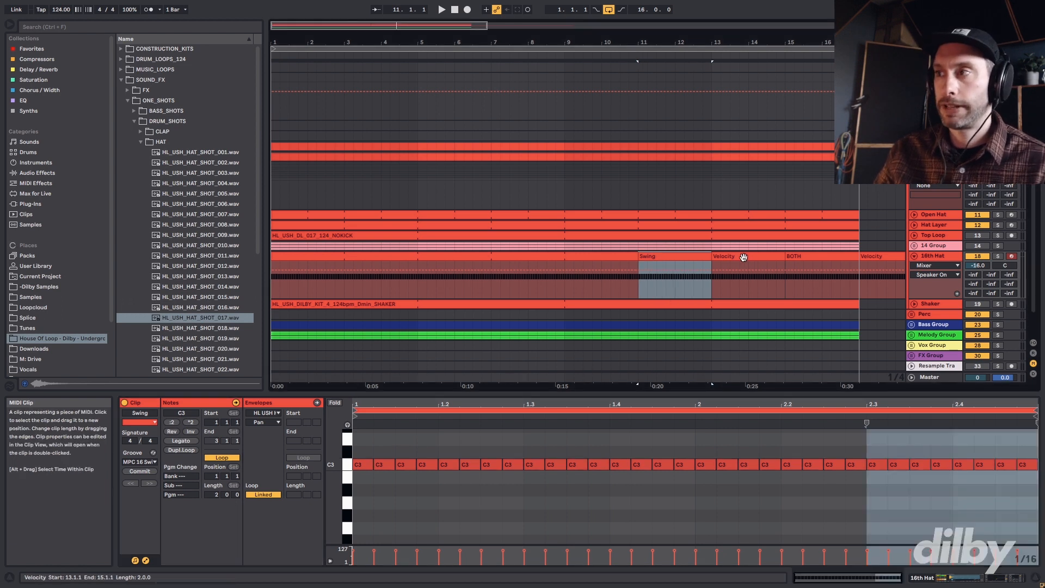
{"action": "left_click", "coordinate": [744, 257]}
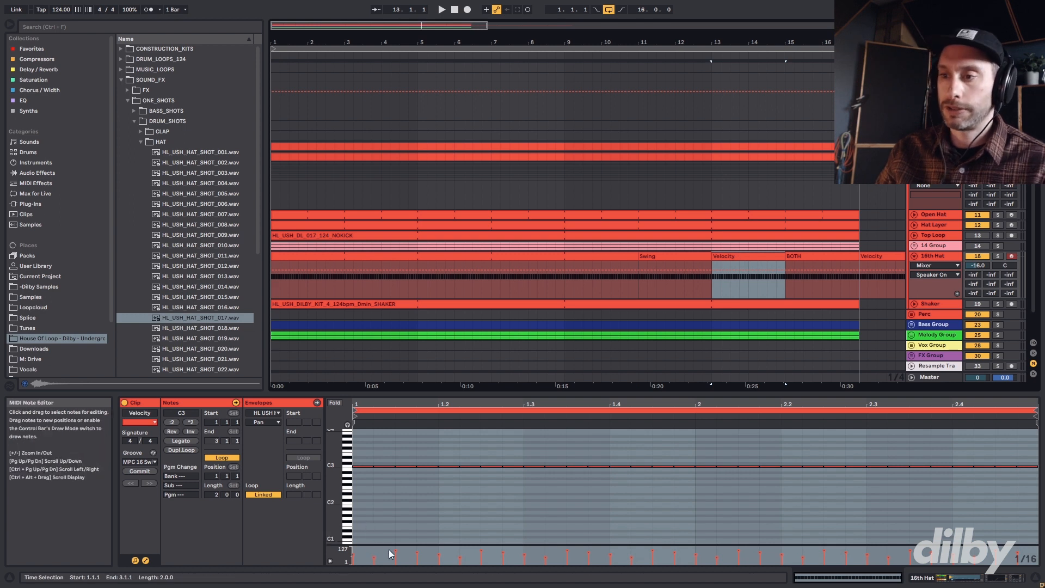
{"action": "key", "text": "space"}
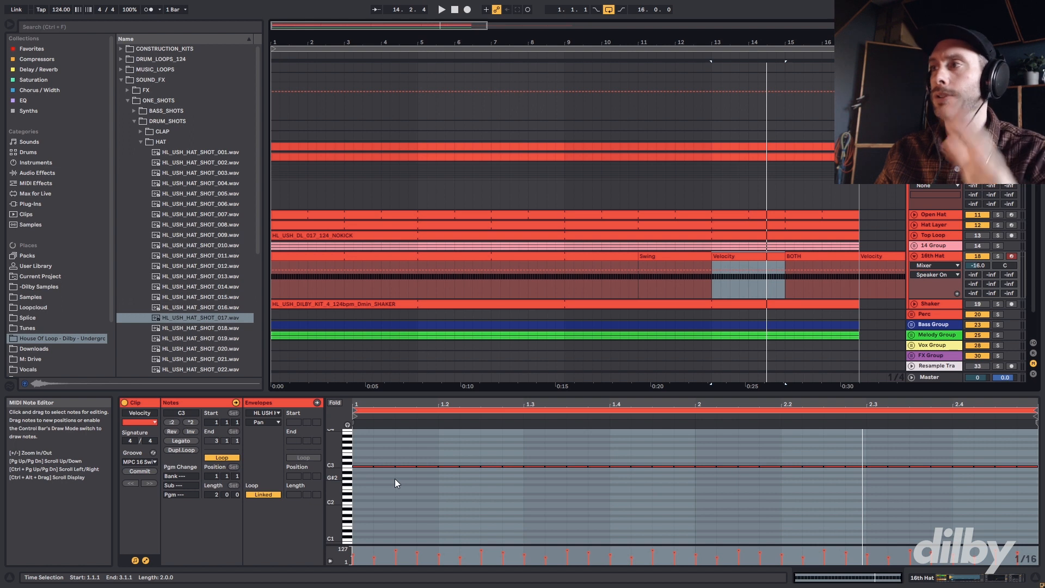
{"action": "left_click", "coordinate": [803, 257]}
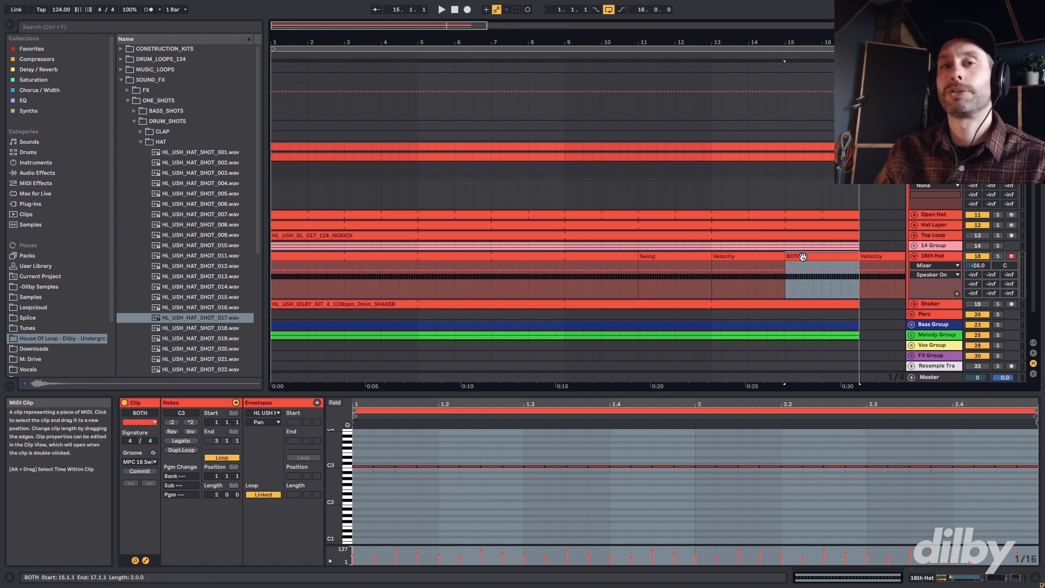
{"action": "key", "text": "space"}
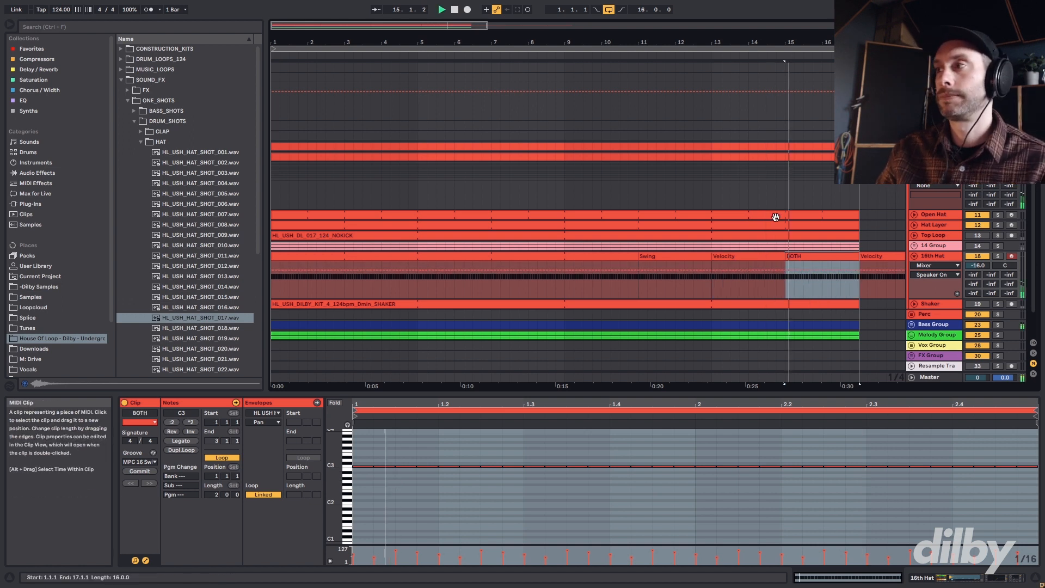
{"action": "key", "text": "space"}
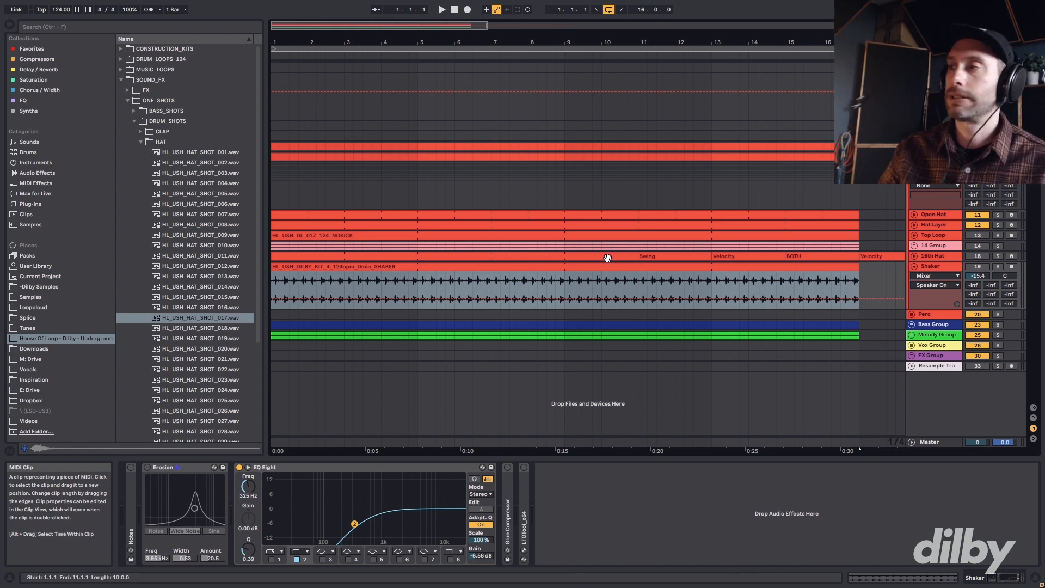
- Solo the Shaker track and play it back from bar 1
{"action": "left_click", "coordinate": [998, 267]}
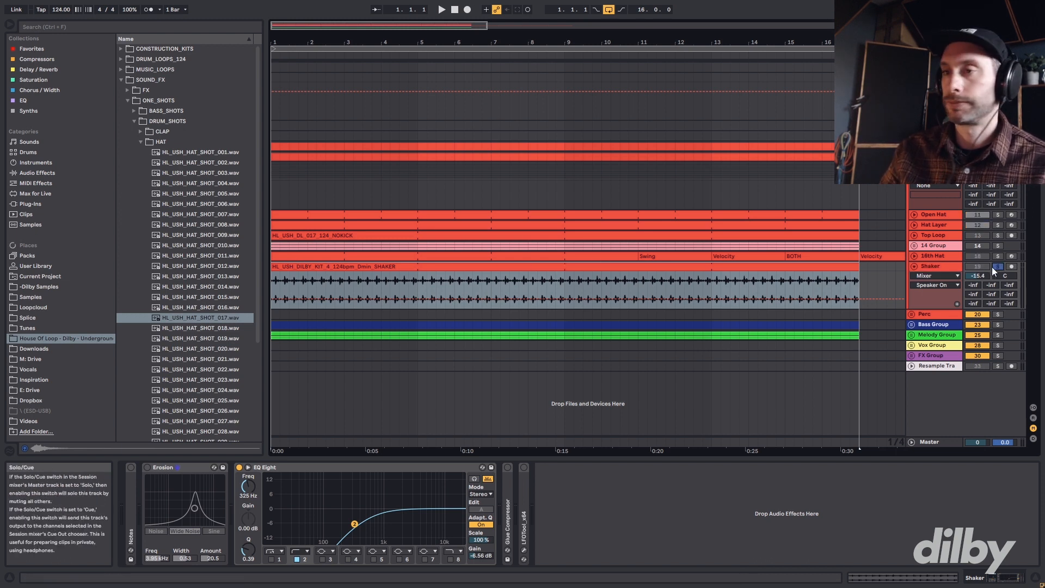
{"action": "key", "text": "space"}
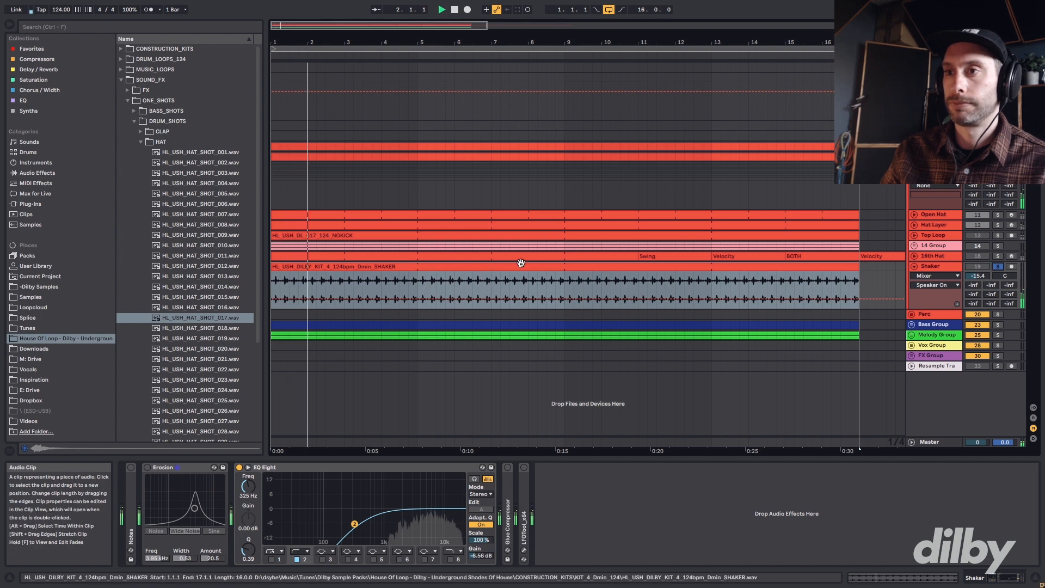
{"action": "key", "text": "space"}
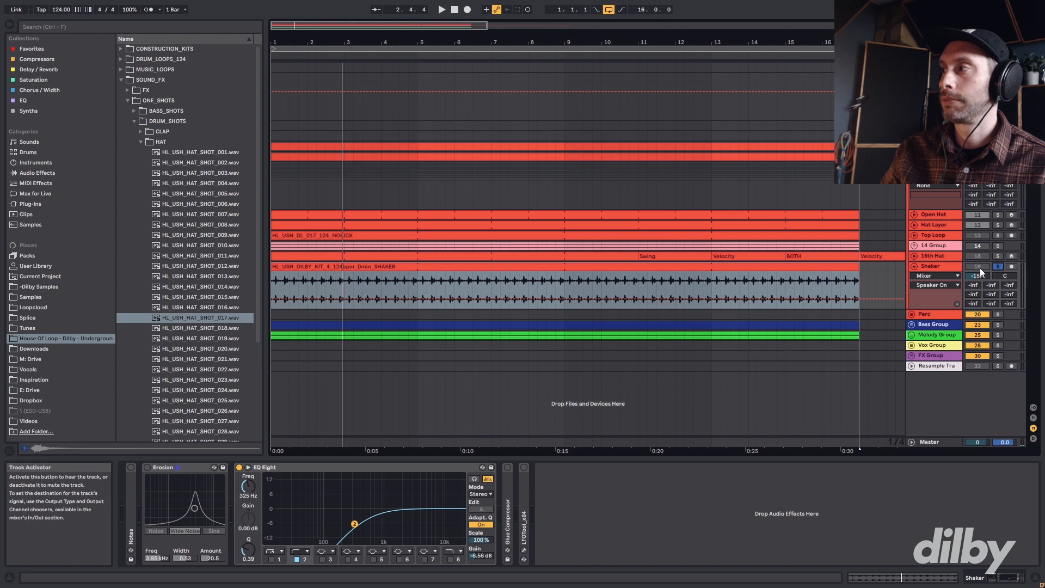
- Unsolo the Shaker track, turn on its Erosion effect, and raise the Erosion amount to 30.5 during playback
{"action": "left_click", "coordinate": [998, 267]}
{"action": "key", "text": "space"}
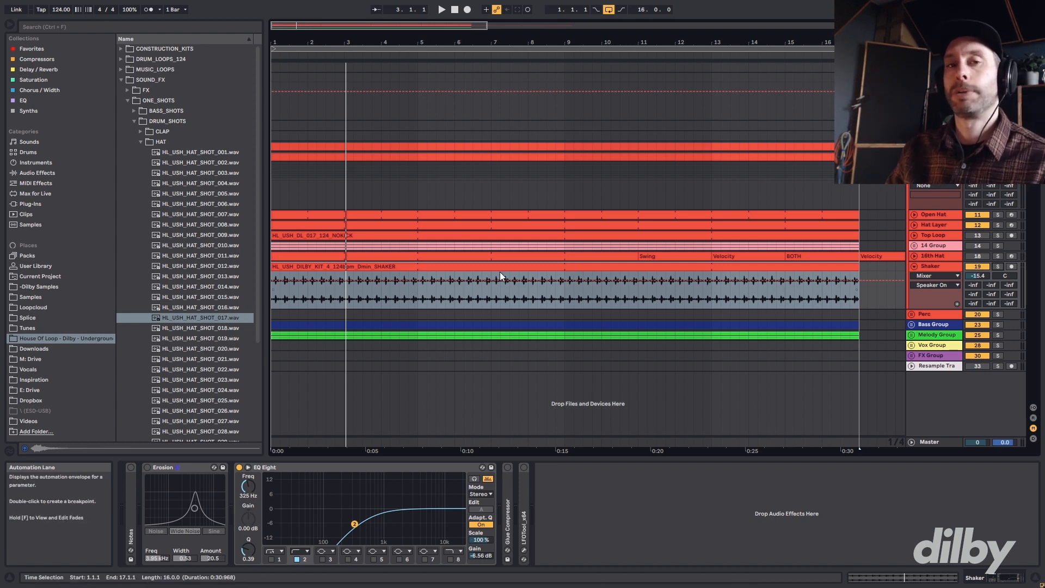
{"action": "left_click", "coordinate": [191, 470]}
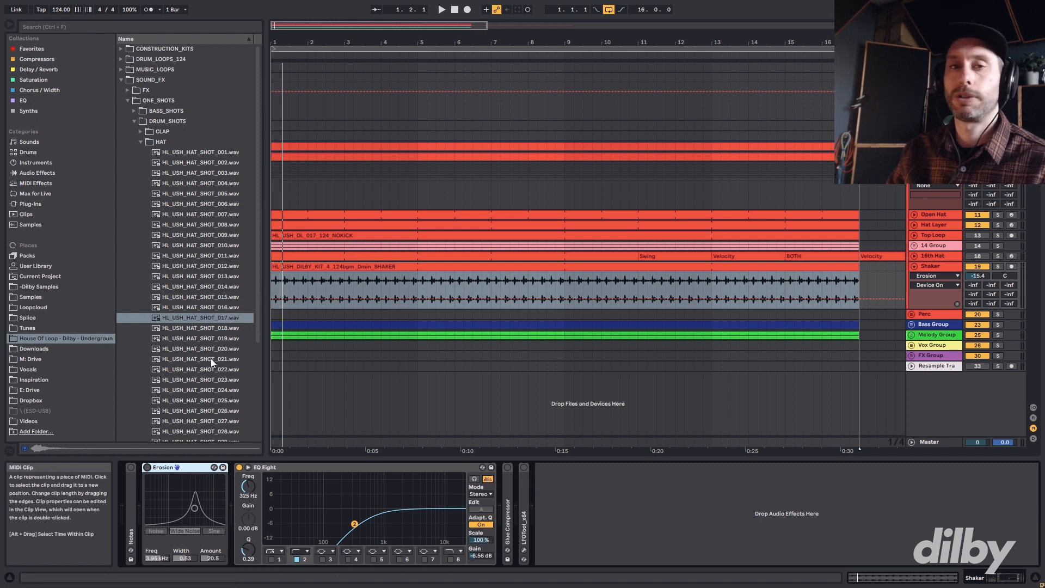
{"action": "key", "text": "space"}
{"action": "left_click", "coordinate": [147, 467]}
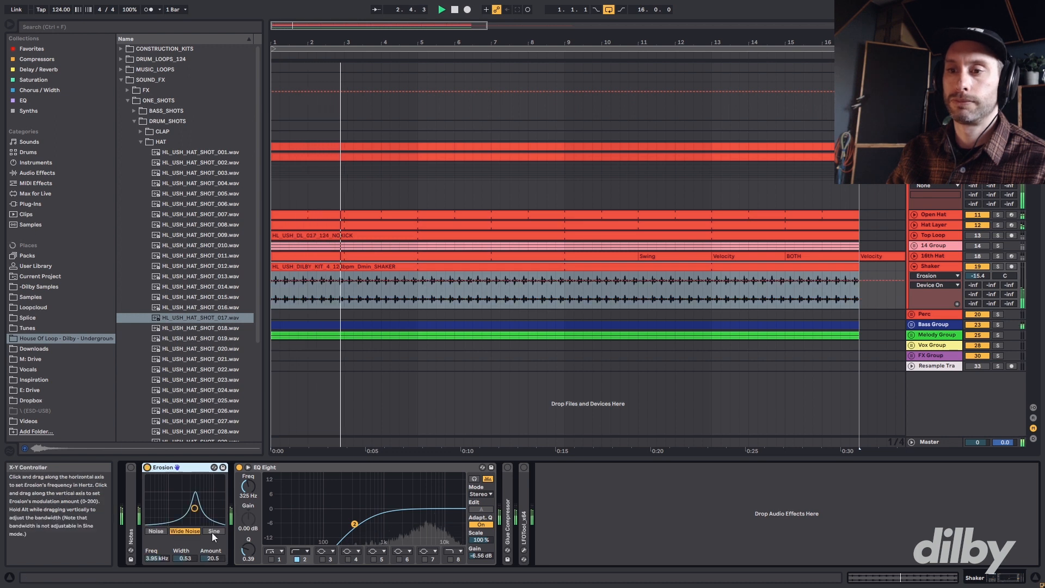
{"action": "mouse_move", "coordinate": [212, 559]}
{"action": "left_mouse_down"}
{"action": "mouse_move", "coordinate": [213, 541]}
{"action": "mouse_move", "coordinate": [212, 551]}
{"action": "left_mouse_up"}
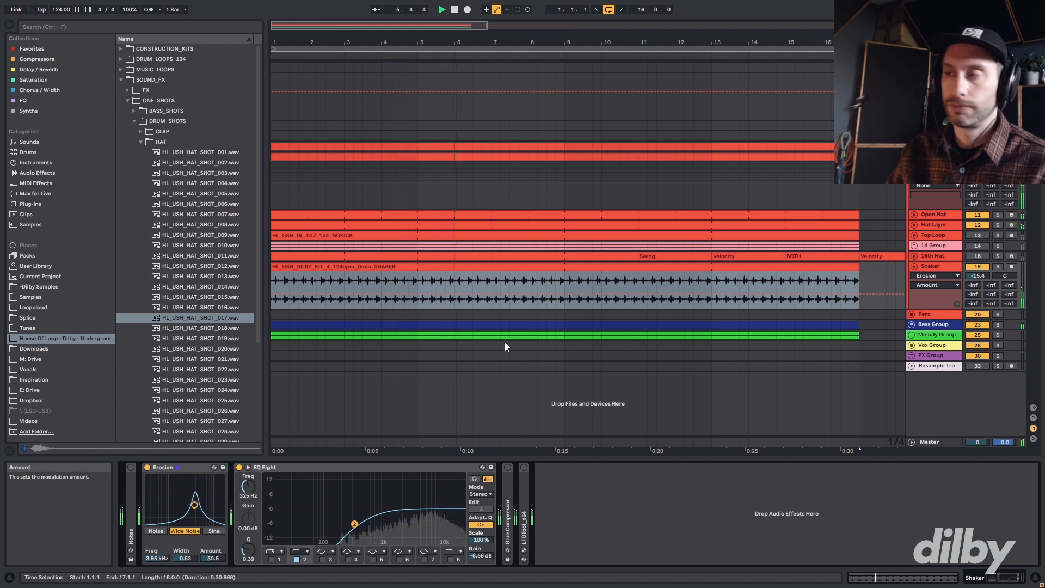
- Solo the Shaker track and compare its sound with Erosion bypassed and re-enabled during playback
{"action": "left_click", "coordinate": [998, 267]}
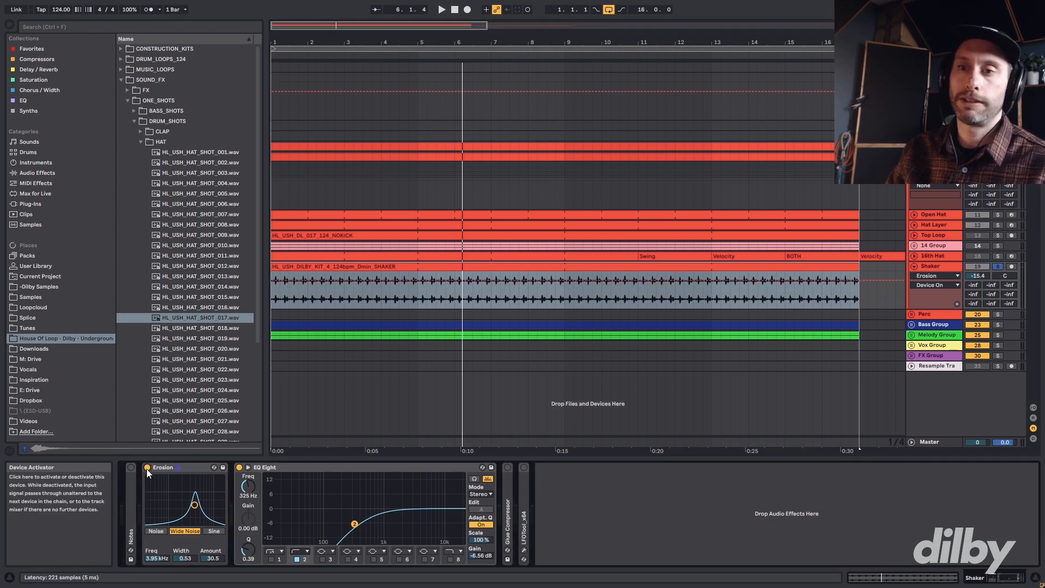
{"action": "left_click", "coordinate": [147, 469]}
{"action": "key", "text": "space"}
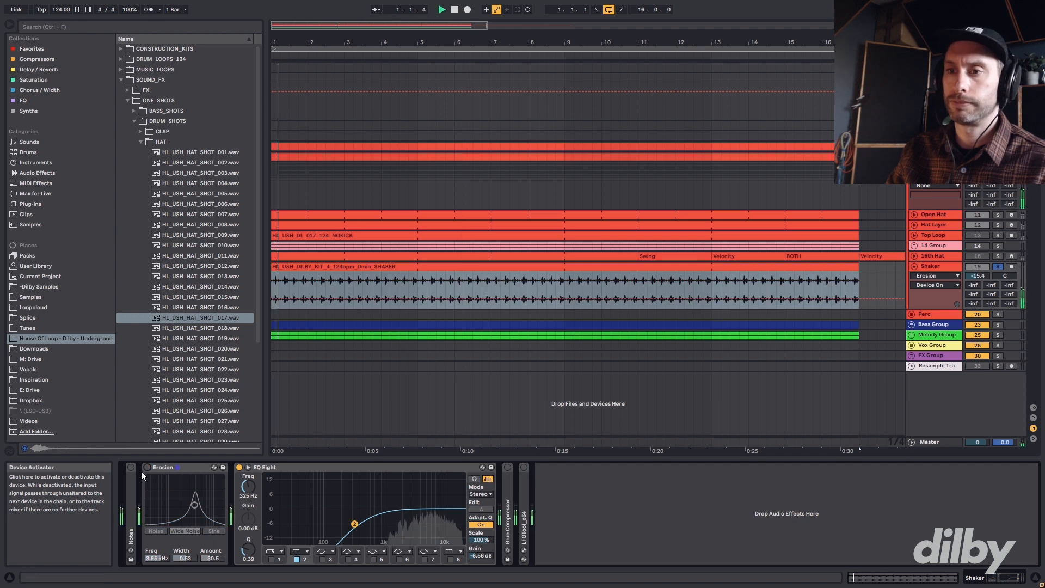
{"action": "left_click", "coordinate": [147, 468]}
- Raise the Shaker's EQ Eight low-cut frequency to 681 Hz and set the Erosion amount to 27.0
{"action": "left_click_drag", "start_coordinate": [354, 524], "coordinate": [373, 524]}
{"action": "left_click", "coordinate": [212, 558]}
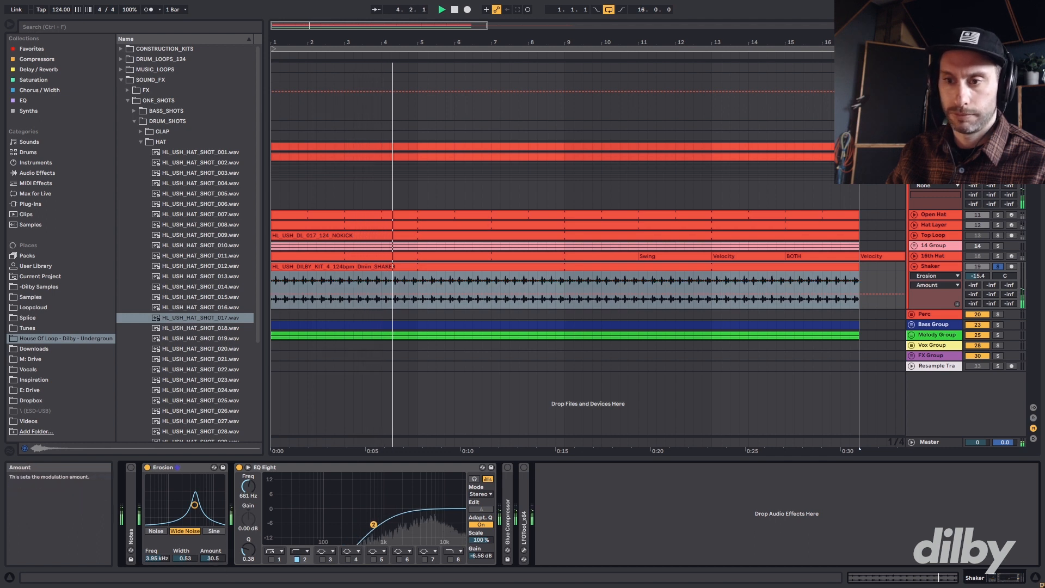
{"action": "left_click_drag", "start_coordinate": [213, 558], "coordinate": [213, 560]}
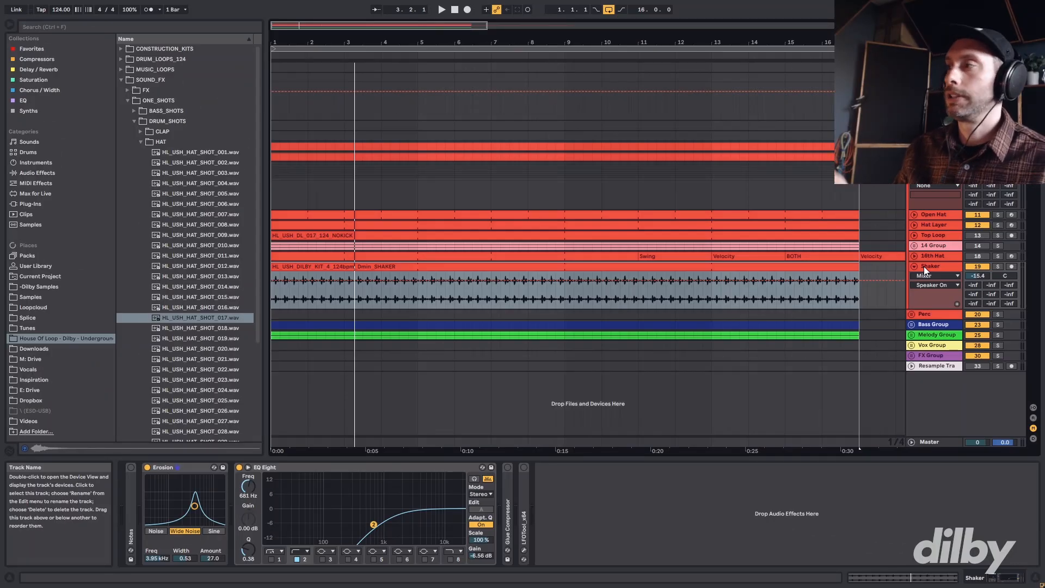
- Show the return tracks and raise the soloed Shaker's send to the G Return Wide track to -7.2 dB
{"action": "left_click", "coordinate": [1034, 417]}
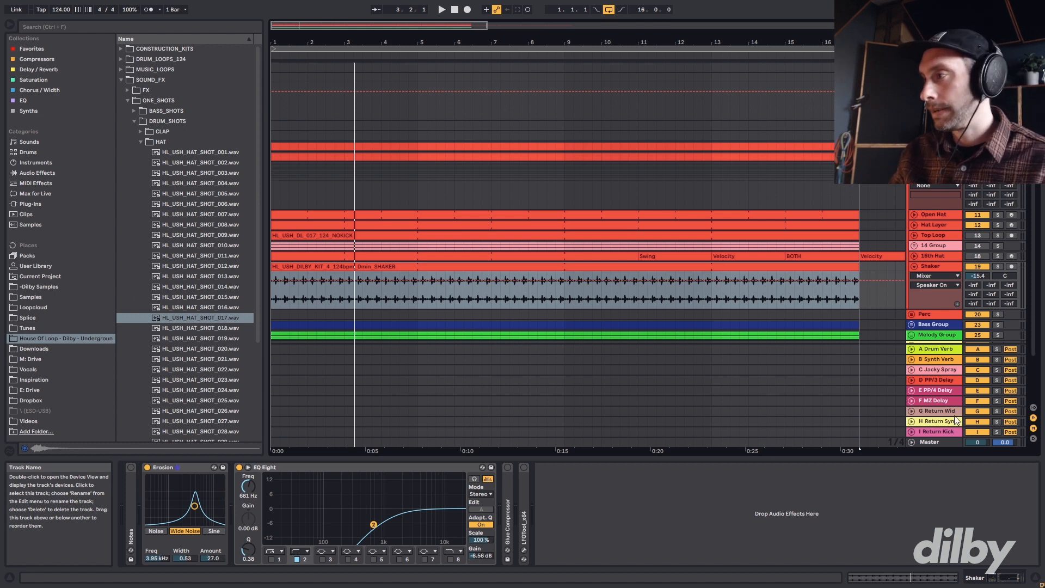
{"action": "left_click", "coordinate": [938, 412]}
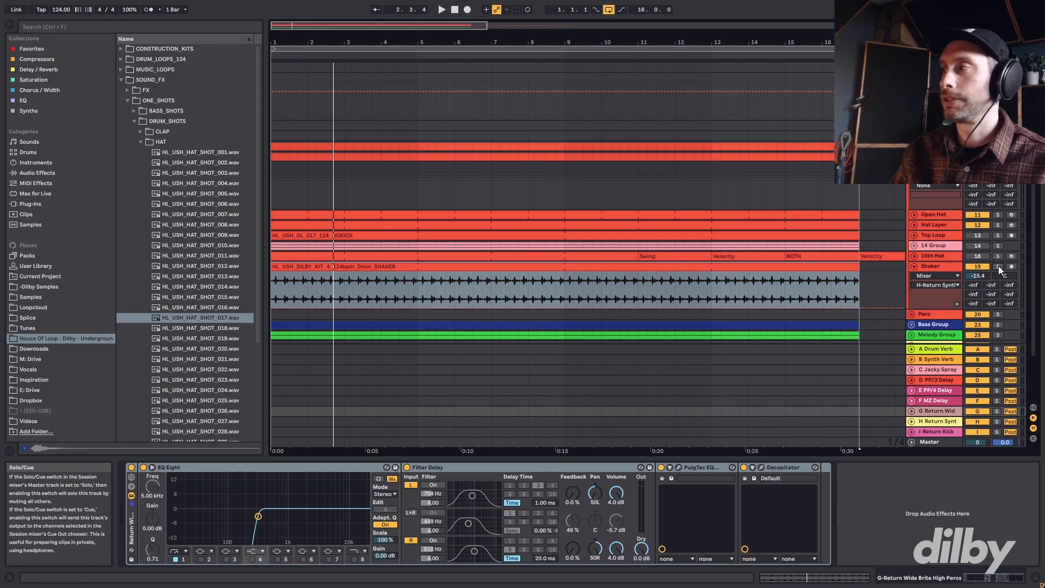
{"action": "left_click", "coordinate": [999, 266]}
{"action": "key", "text": "space"}
{"action": "left_click_drag", "start_coordinate": [973, 303], "coordinate": [973, 285]}
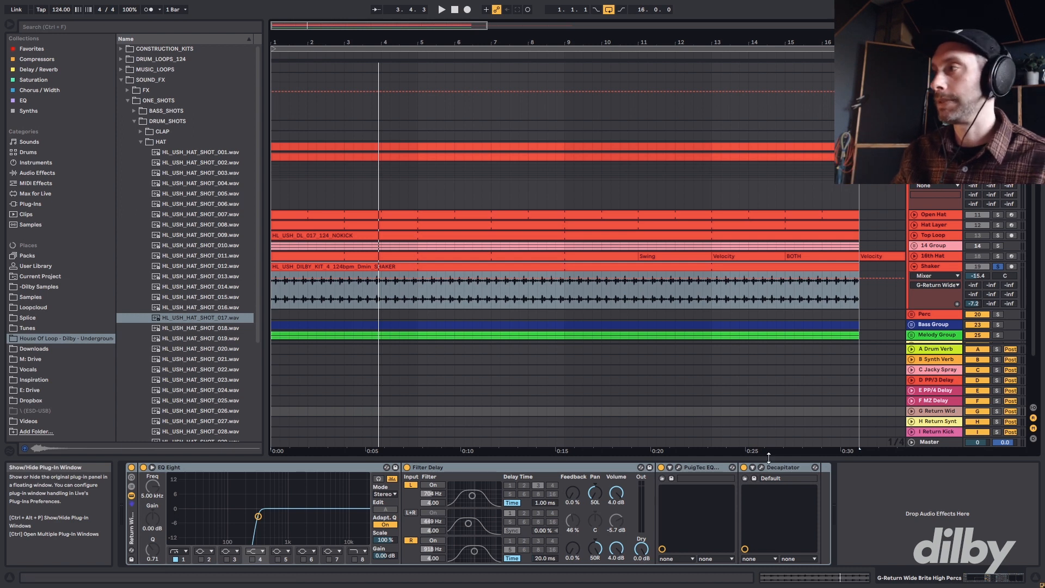
{"action": "left_click", "coordinate": [973, 286]}
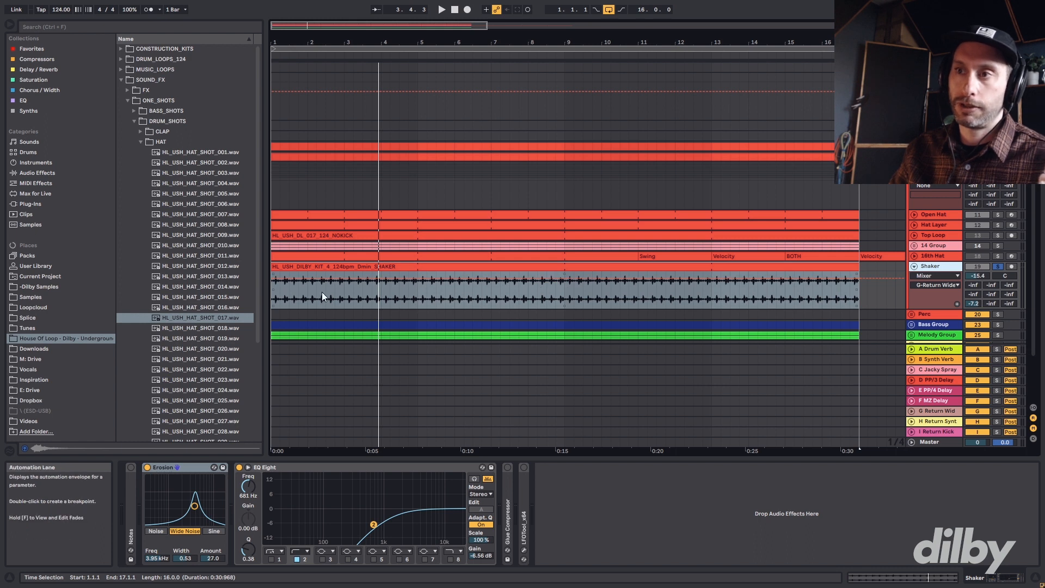
{"action": "left_click_drag", "start_coordinate": [322, 292], "coordinate": [475, 289]}
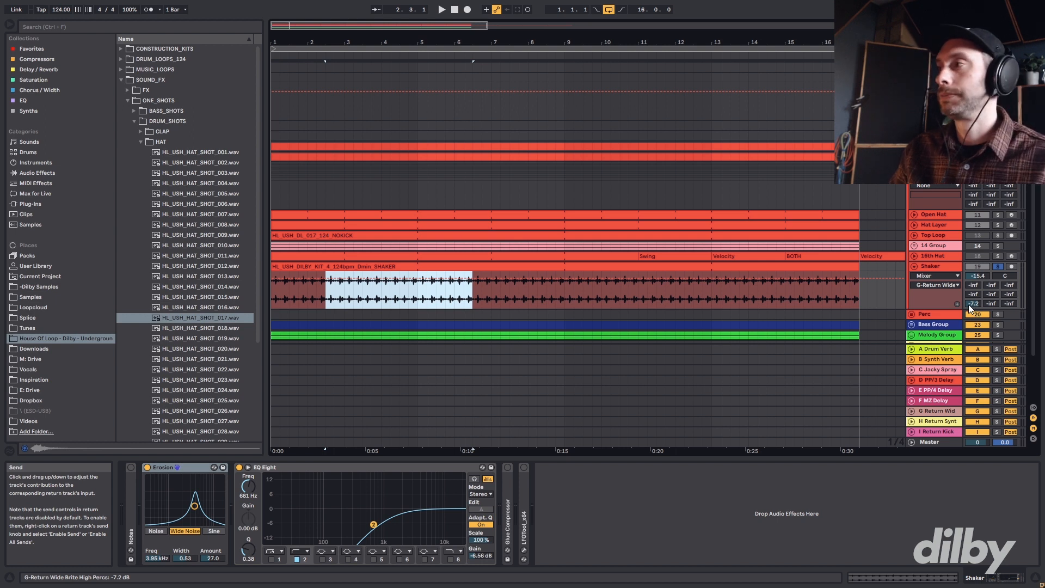
- Fold the Hat / Shaker group, unfold the Clap track, and open its VerbSuite Classics reverb
{"action": "key", "text": "Left"}
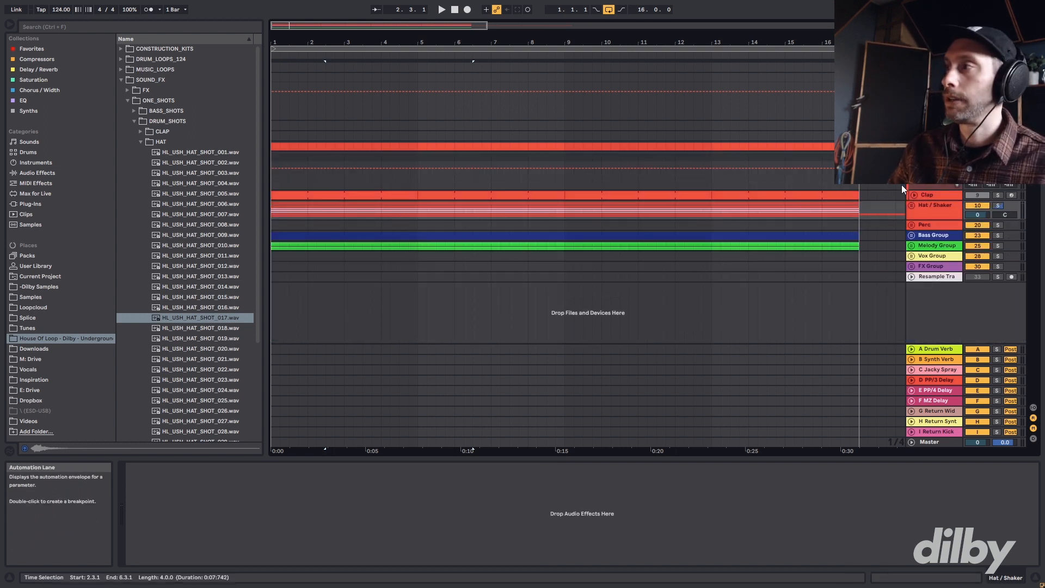
{"action": "left_click", "coordinate": [915, 194]}
{"action": "left_click", "coordinate": [498, 196]}
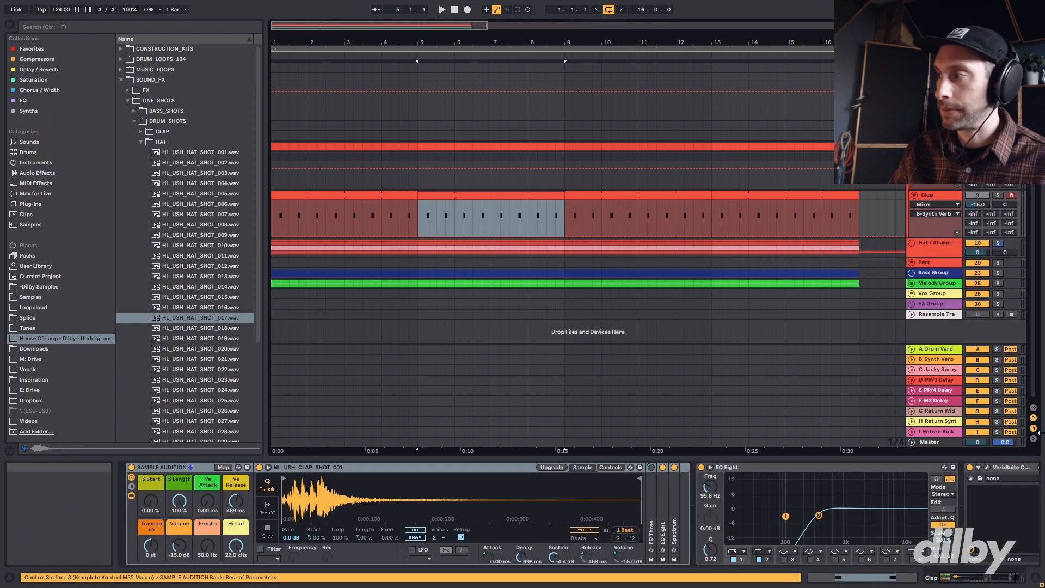
{"action": "left_click", "coordinate": [977, 468]}
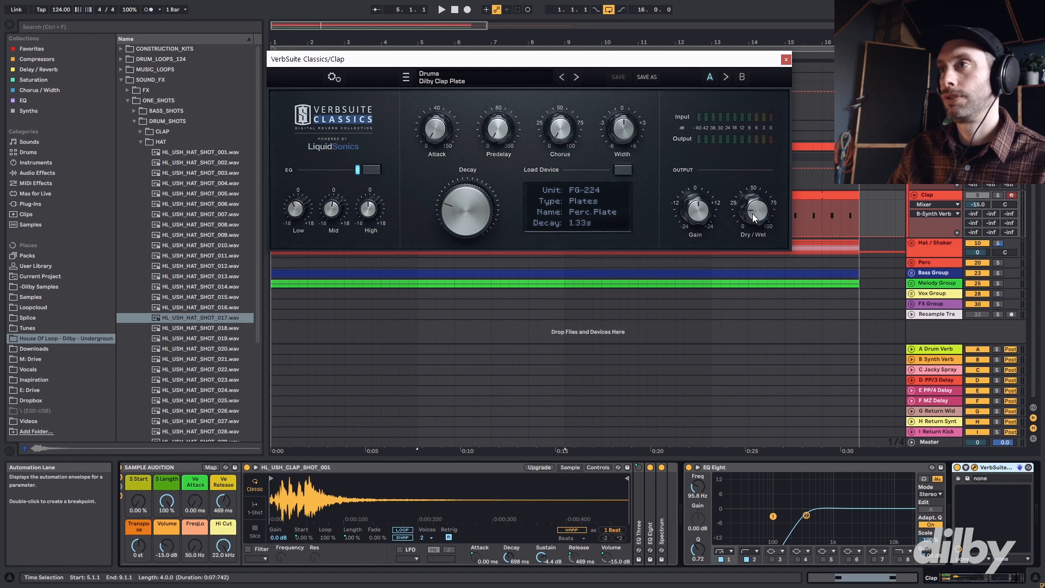
{"action": "mouse_move", "coordinate": [755, 218]}
- Switch the solo from Hat / Shaker to Clap, play it, and set the VerbSuite Classics Dry/Wet to 100%
{"action": "left_click", "coordinate": [978, 196]}
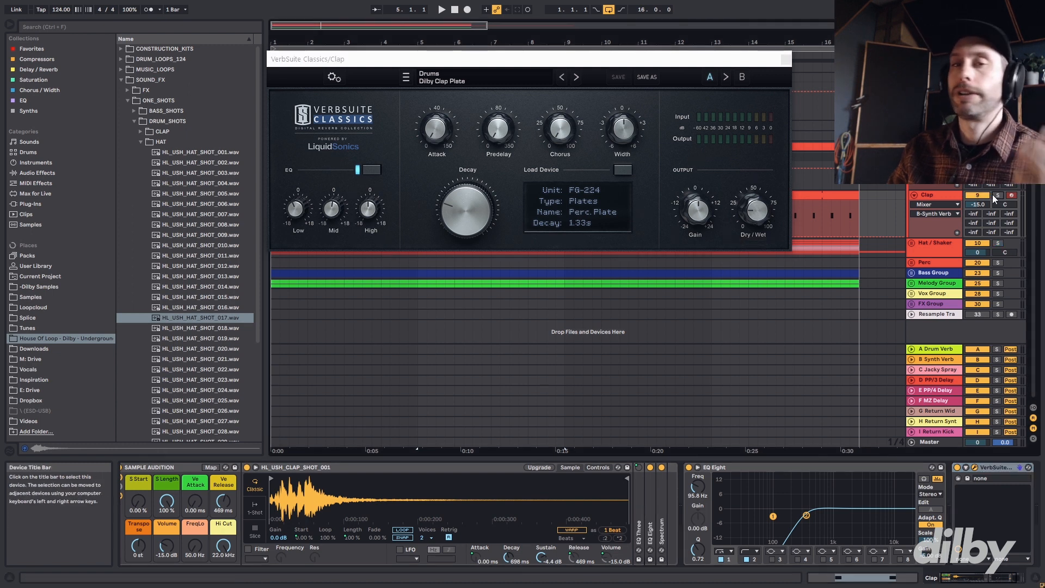
{"action": "left_click", "coordinate": [998, 244]}
{"action": "left_click", "coordinate": [973, 195]}
{"action": "left_click", "coordinate": [998, 195]}
{"action": "key", "text": "space"}
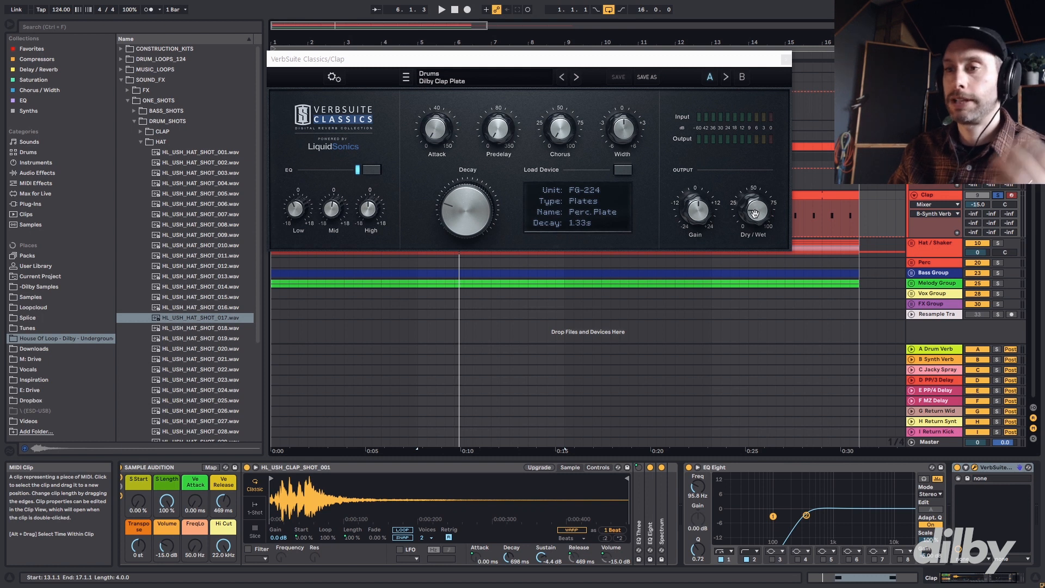
{"action": "key", "text": "space"}
{"action": "left_click_drag", "start_coordinate": [755, 214], "coordinate": [791, 127]}
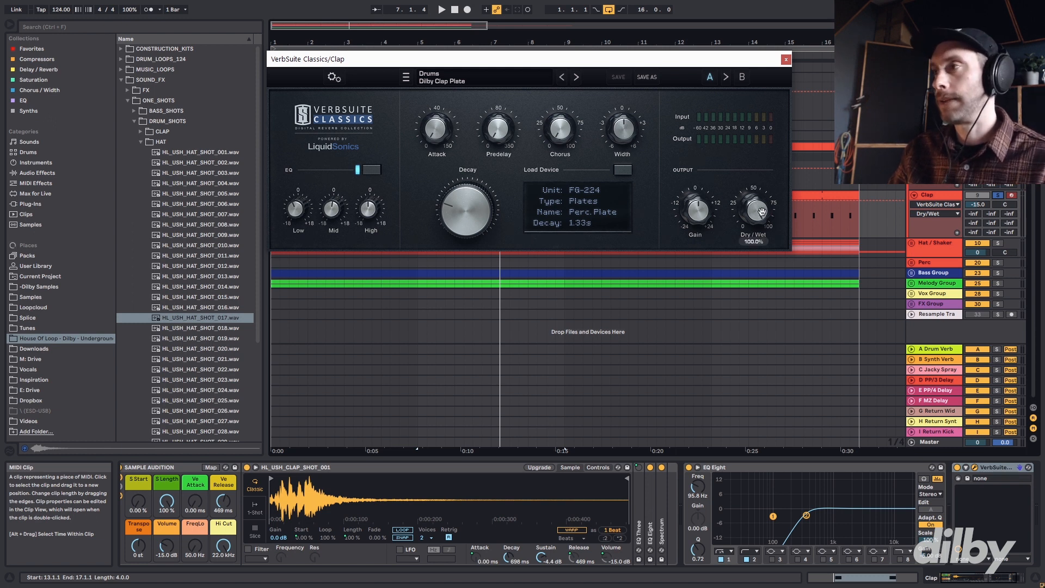
- Show the B Synth Verb return's effects and raise the Clap track's send to it during playback
{"action": "left_click", "coordinate": [940, 370]}
{"action": "left_click", "coordinate": [939, 360]}
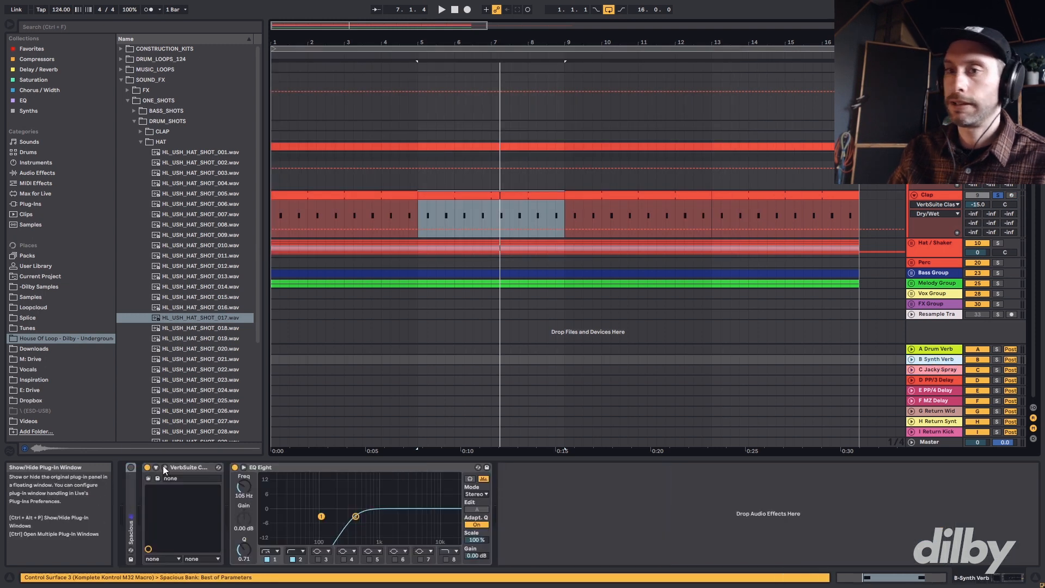
{"action": "key", "text": "space"}
{"action": "left_click_drag", "start_coordinate": [993, 218], "coordinate": [992, 202]}
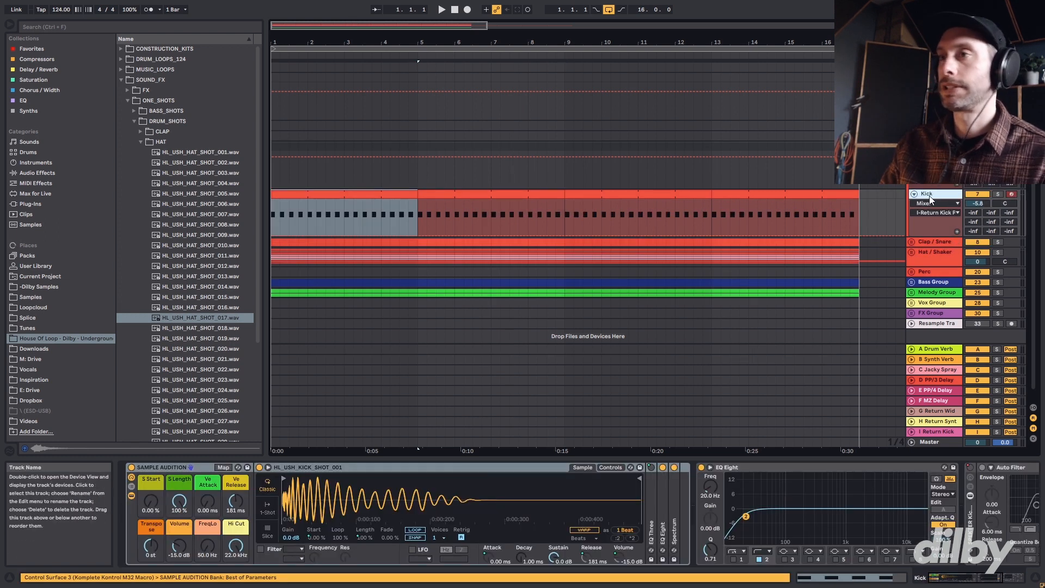
- Set the Kick track's send to the I Return Kick track to -47.0 dB, audition it, and show that return's devices
{"action": "left_click_drag", "start_coordinate": [1011, 236], "coordinate": [1009, 233]}
{"action": "key", "text": "space"}
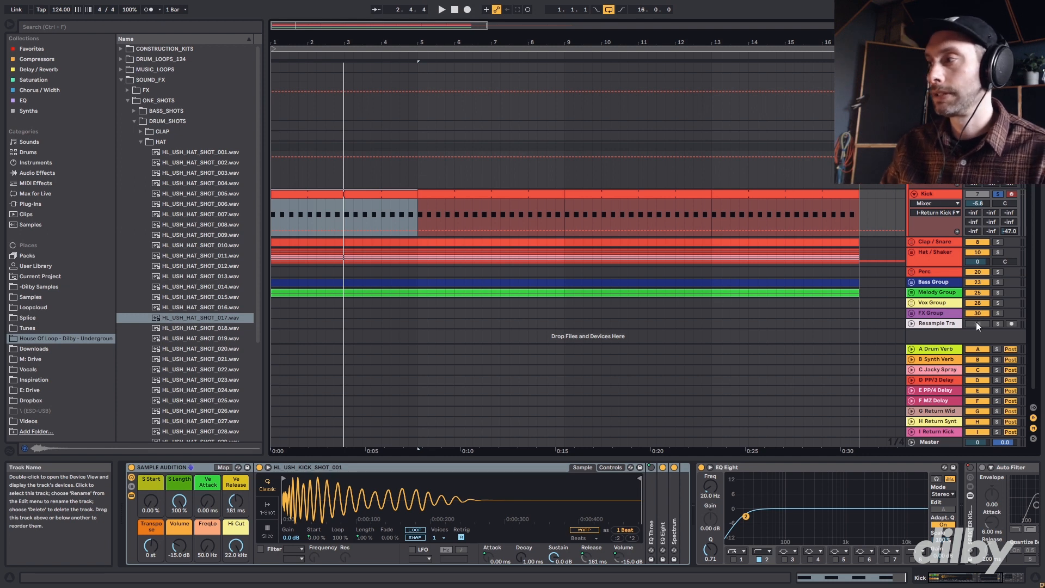
{"action": "left_click", "coordinate": [937, 431]}
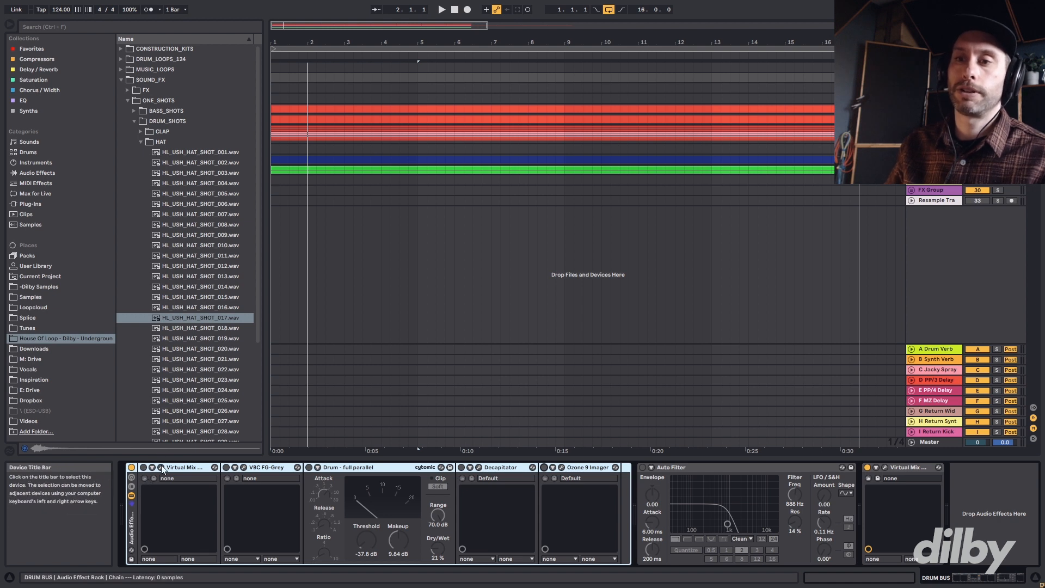
- Open and enable the first Virtual Mix Rack and the VBC FG-Grey compressor on the DRUM BUS, auditioning them
{"action": "left_click", "coordinate": [161, 469]}
{"action": "left_click", "coordinate": [143, 467]}
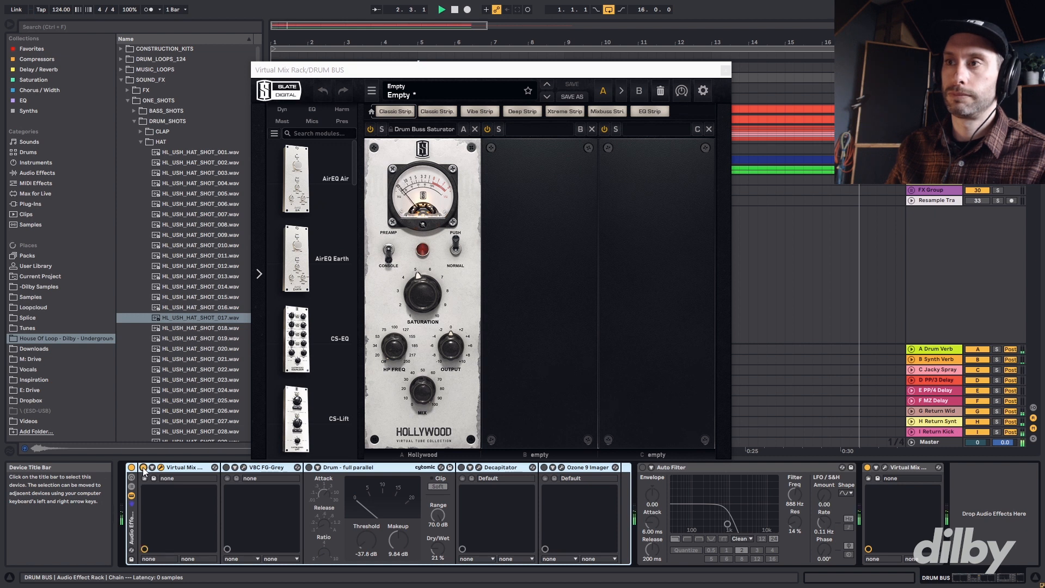
{"action": "left_click", "coordinate": [243, 467]}
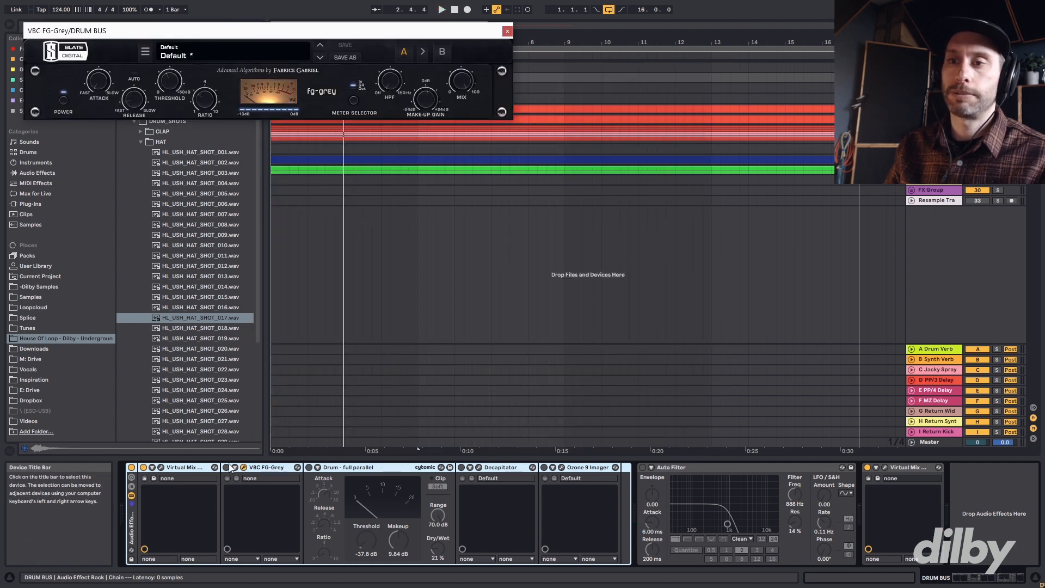
{"action": "left_click", "coordinate": [226, 468]}
{"action": "key", "text": "space"}
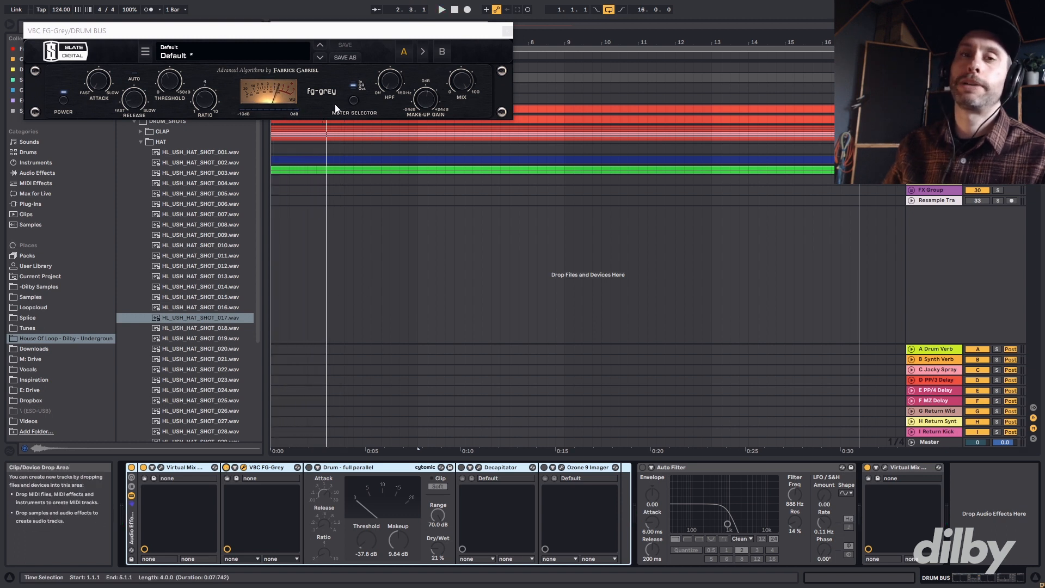
{"action": "left_click_drag", "start_coordinate": [428, 107], "coordinate": [435, 86]}
{"action": "mouse_move", "coordinate": [425, 105]}
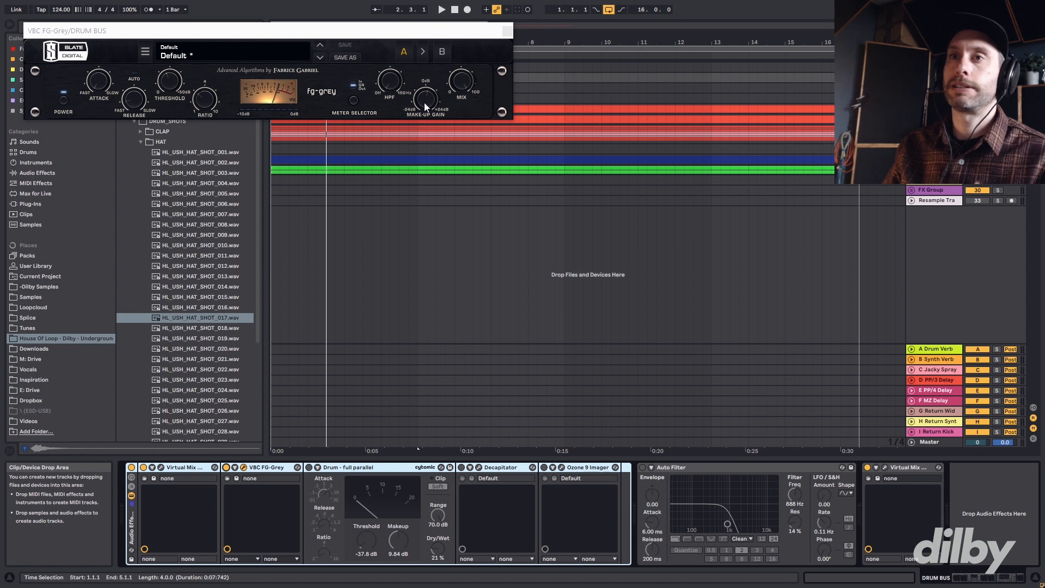
- Enable the Drum - full parallel compressor, set its Dry/Wet to 24%, and compare it off and on
{"action": "left_click", "coordinate": [309, 468]}
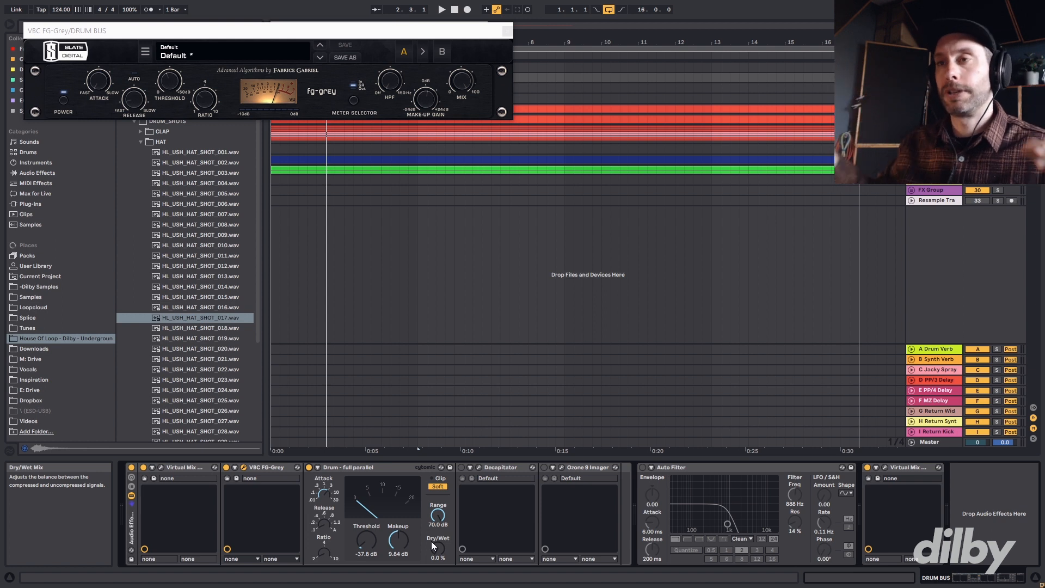
{"action": "left_click_drag", "start_coordinate": [433, 545], "coordinate": [433, 531]}
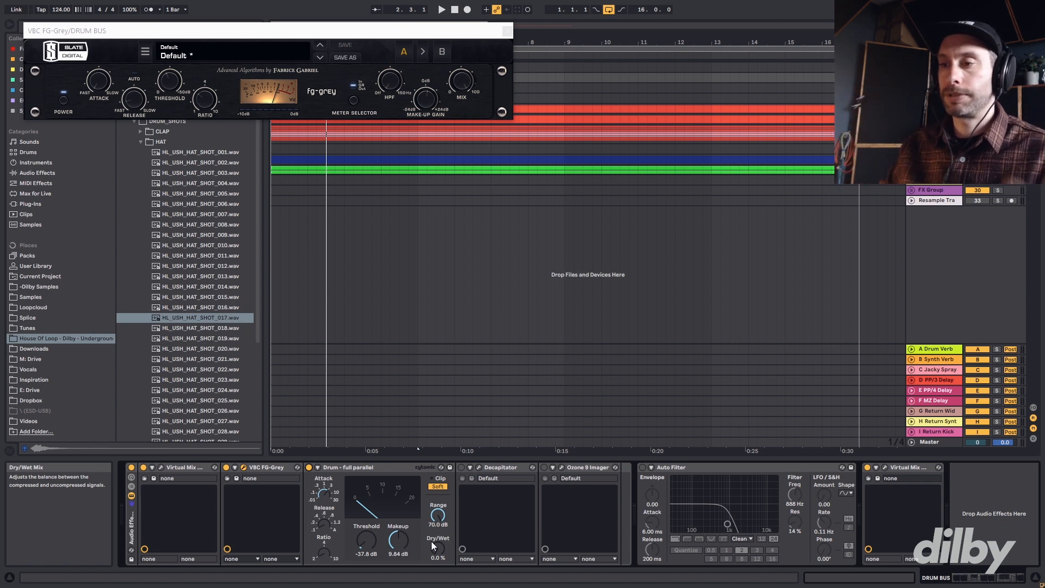
{"action": "key", "text": "space"}
{"action": "left_click", "coordinate": [310, 467]}
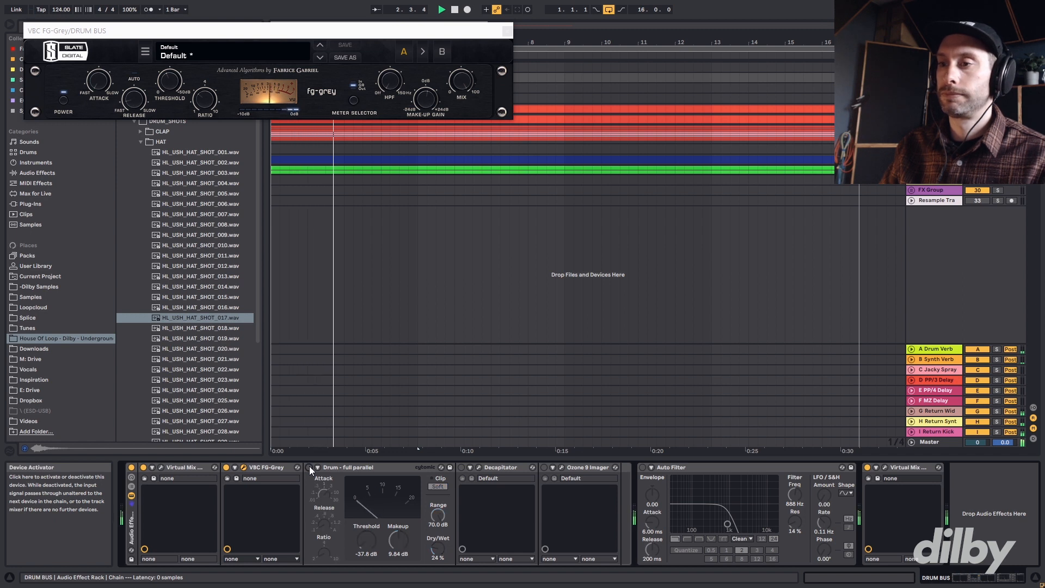
{"action": "left_click", "coordinate": [310, 466]}
- Open the Decapitator on the DRUM BUS and enable it while playing the drums
{"action": "left_click", "coordinate": [479, 468]}
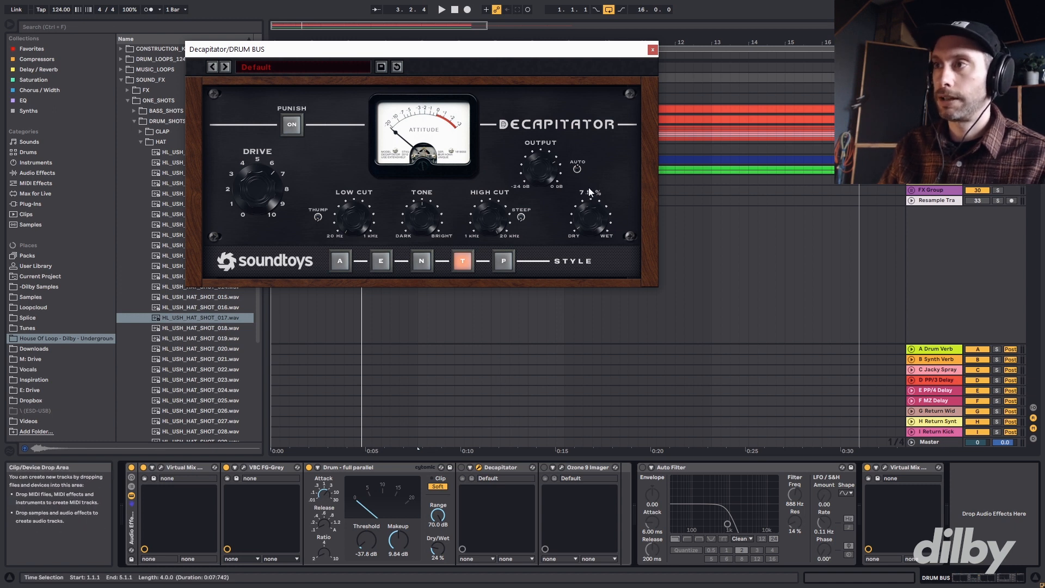
{"action": "key", "text": "space"}
{"action": "left_click", "coordinate": [462, 468]}
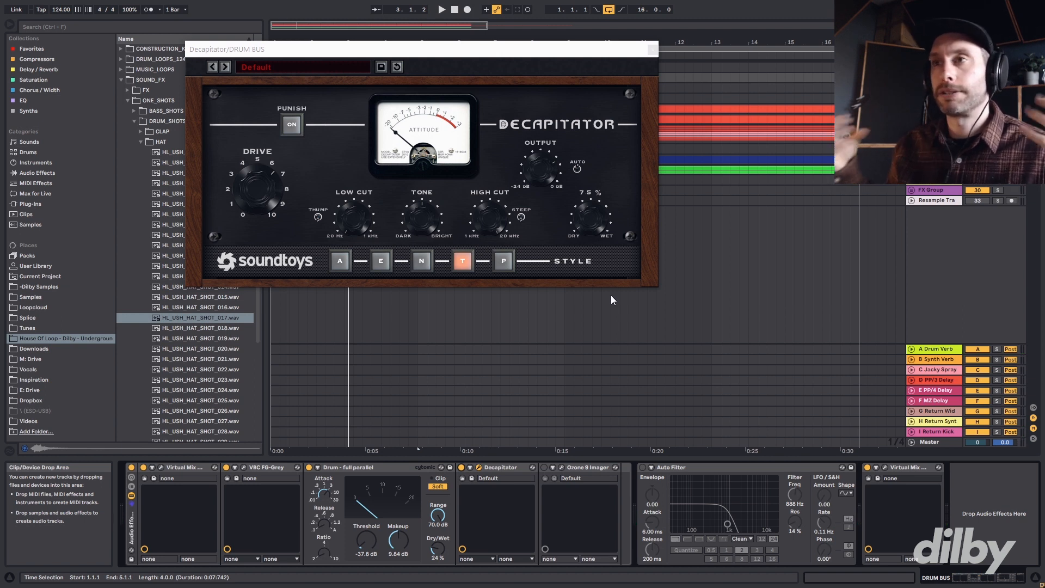
- Open the Ozone 9 Imager on the DRUM BUS and enable it while playing the drums
{"action": "left_click", "coordinate": [561, 468]}
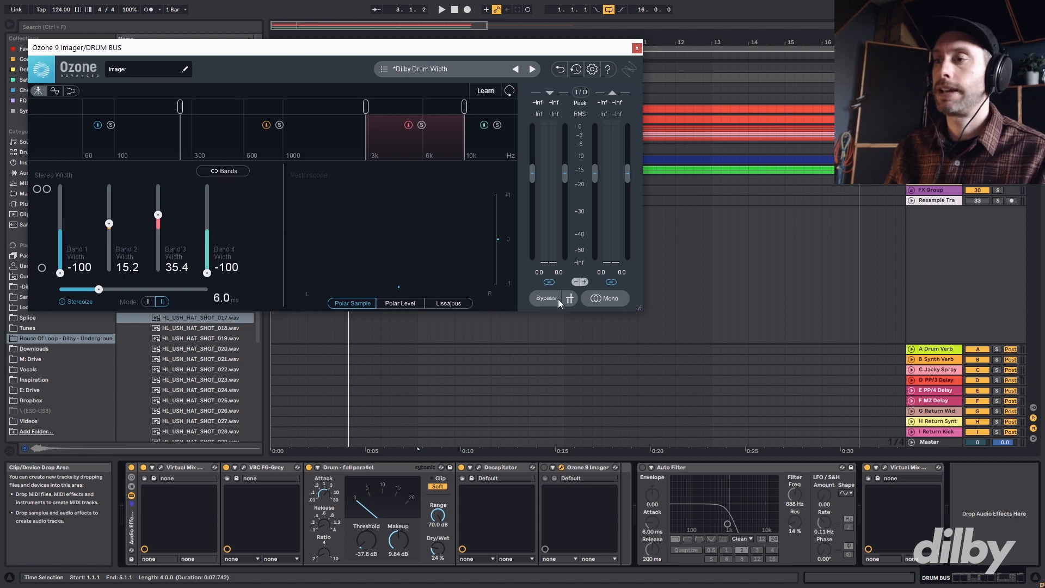
{"action": "key", "text": "space"}
{"action": "left_click", "coordinate": [544, 468]}
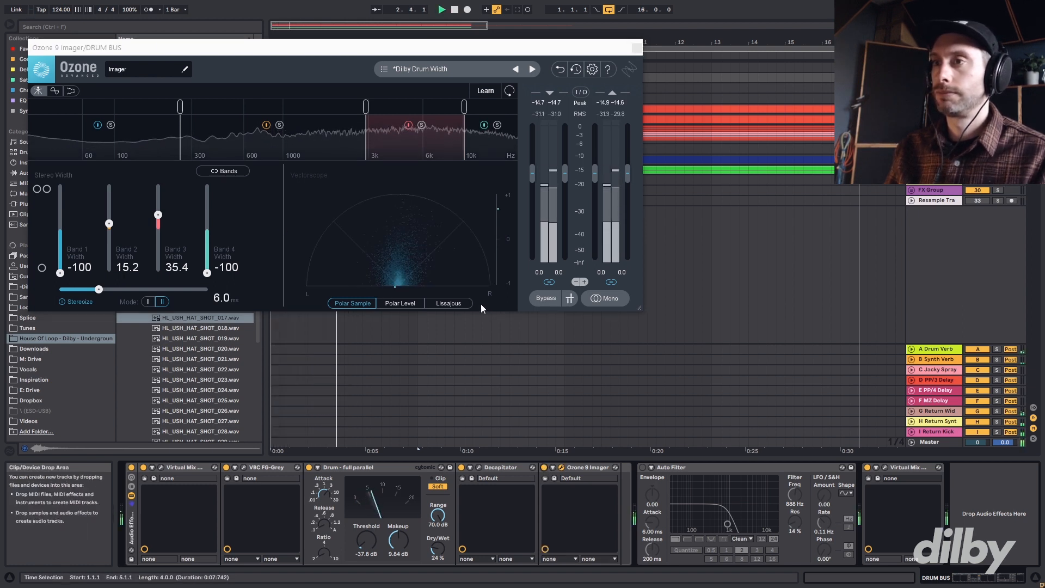
{"action": "key", "text": "space"}
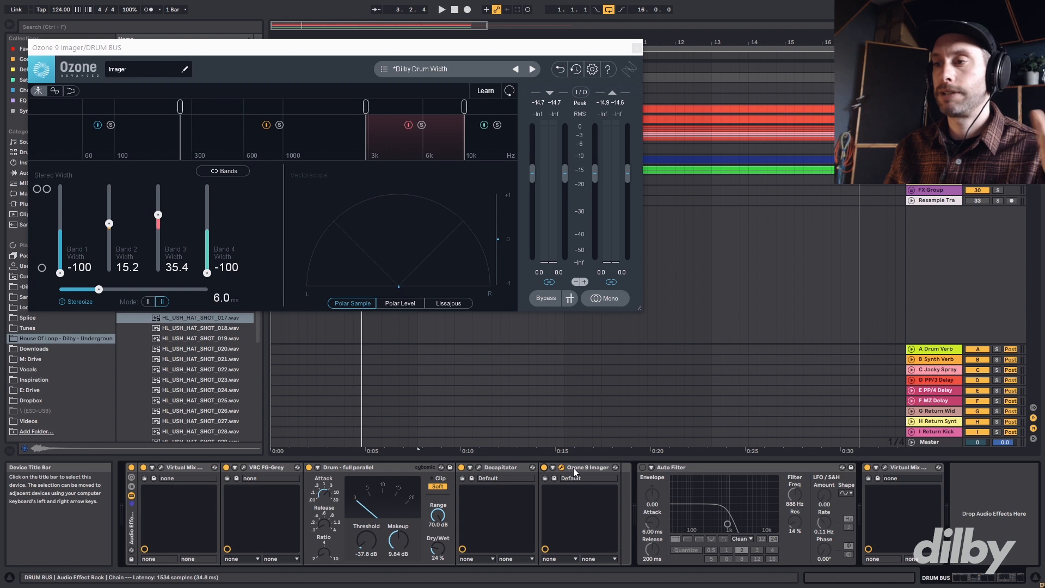
- Compare the drums with the whole DRUM BUS effect rack bypassed and re-enabled during playback
{"action": "left_click", "coordinate": [131, 467]}
{"action": "key", "text": "space"}
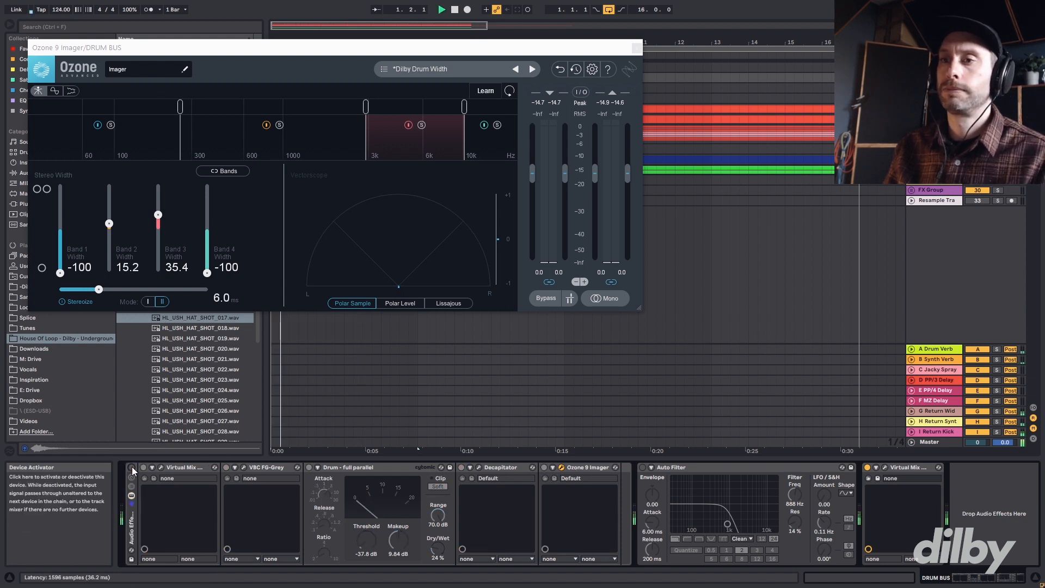
{"action": "left_click", "coordinate": [131, 468]}
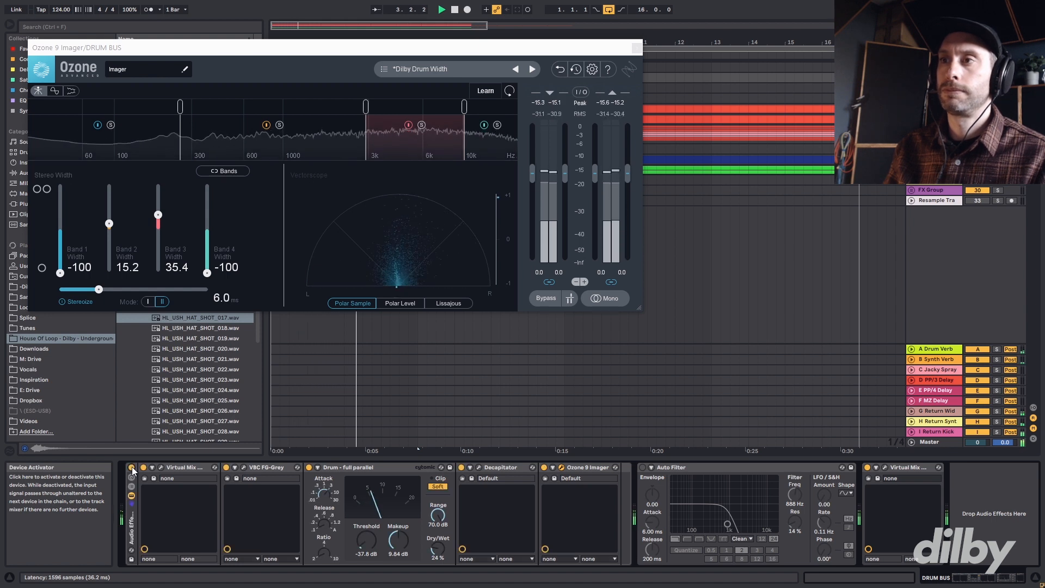
{"action": "key", "text": "space"}
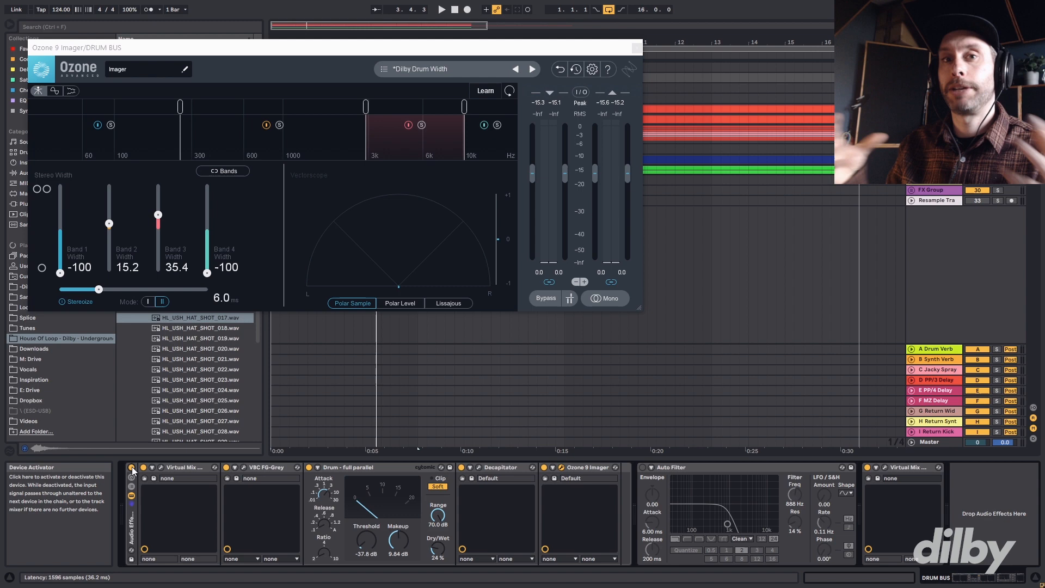